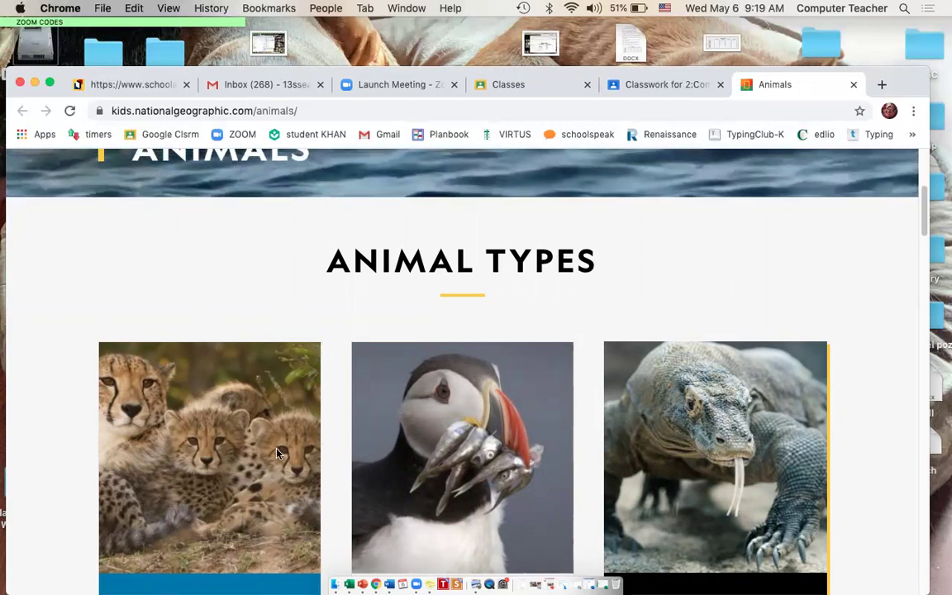
- Browse the National Geographic Kids Mammals cards, then close the Mammals page
{"action": "scroll", "coordinate": [244, 392], "scroll_direction": "down", "scroll_amount": 2}
{"action": "scroll", "coordinate": [270, 440], "scroll_direction": "down", "scroll_amount": 5}
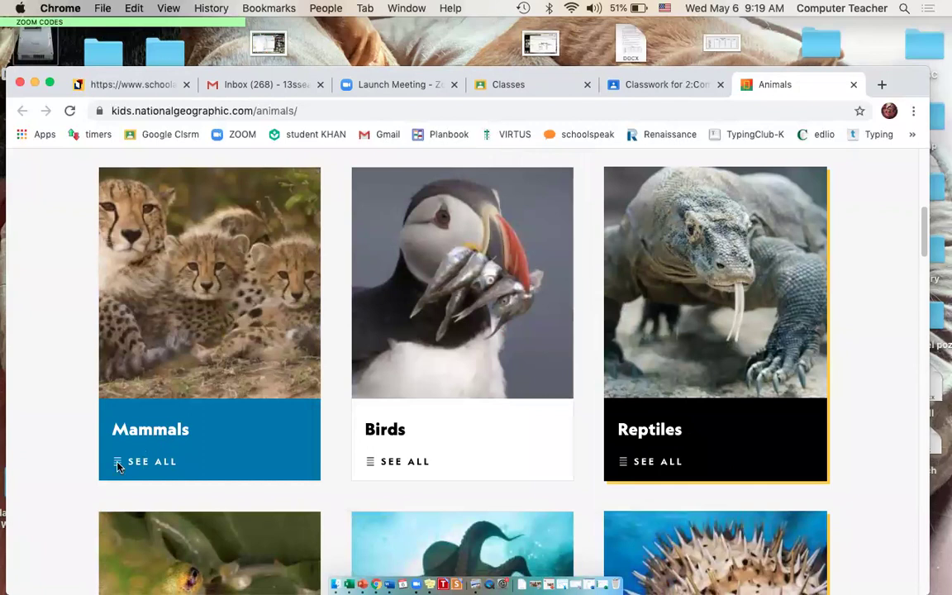
{"action": "left_click", "coordinate": [130, 436]}
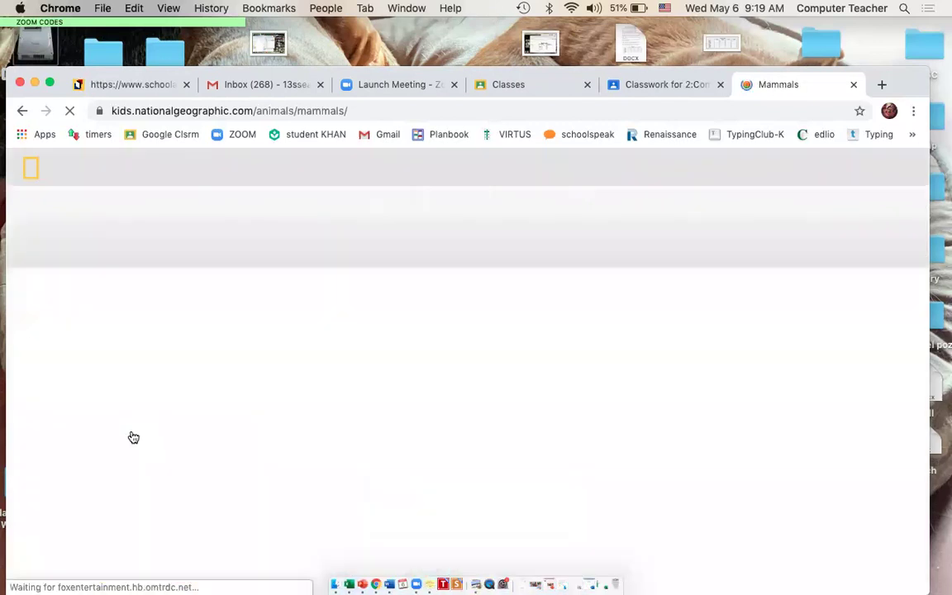
{"action": "scroll", "coordinate": [361, 404], "scroll_direction": "down", "scroll_amount": 5}
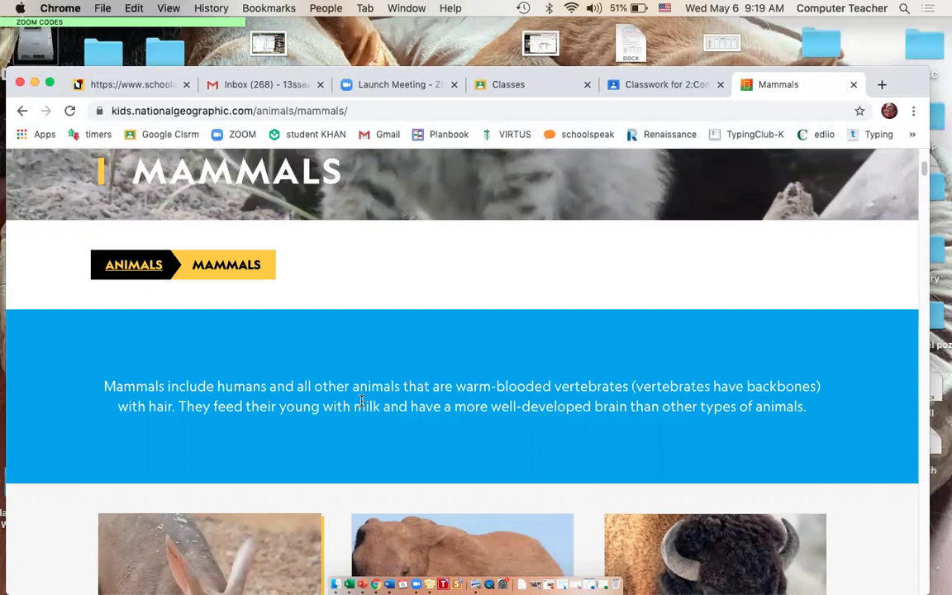
{"action": "scroll", "coordinate": [459, 475], "scroll_direction": "down", "scroll_amount": 5}
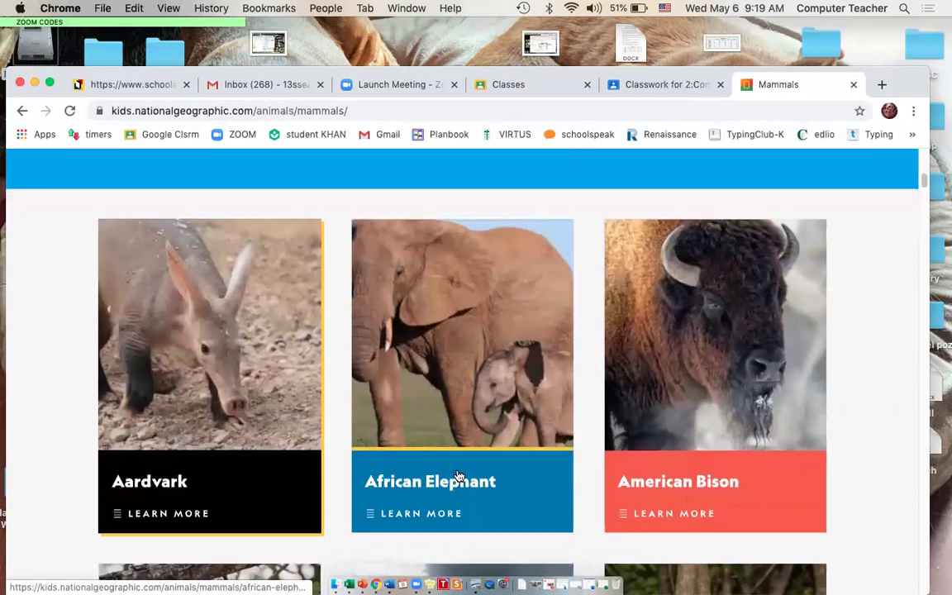
{"action": "scroll", "coordinate": [459, 475], "scroll_direction": "down", "scroll_amount": 1}
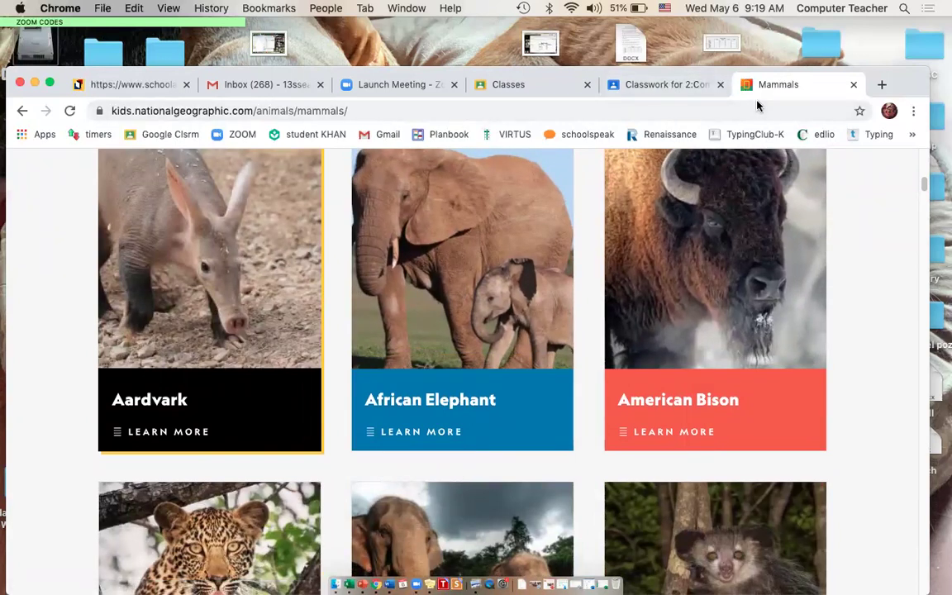
{"action": "left_click", "coordinate": [854, 85]}
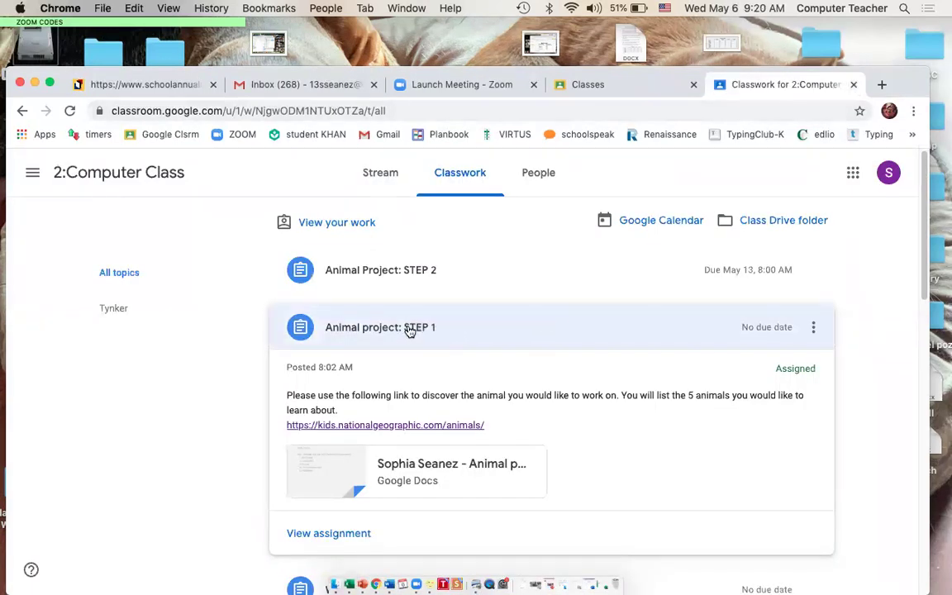
- Open the Animal project document attached to STEP 1 and select the filled-in name
{"action": "left_click", "coordinate": [333, 539]}
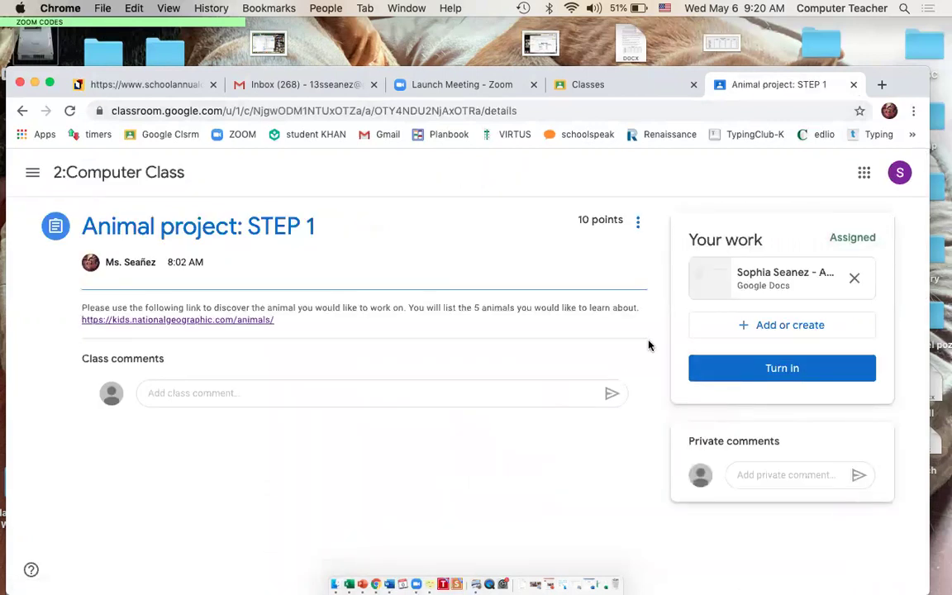
{"action": "left_click", "coordinate": [729, 274]}
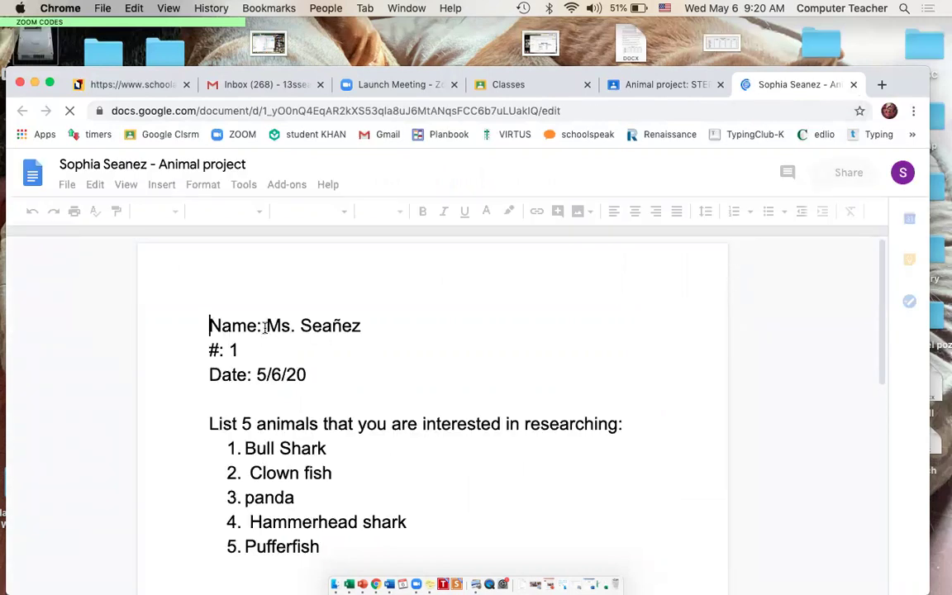
{"action": "left_click_drag", "start_coordinate": [264, 324], "coordinate": [367, 324]}
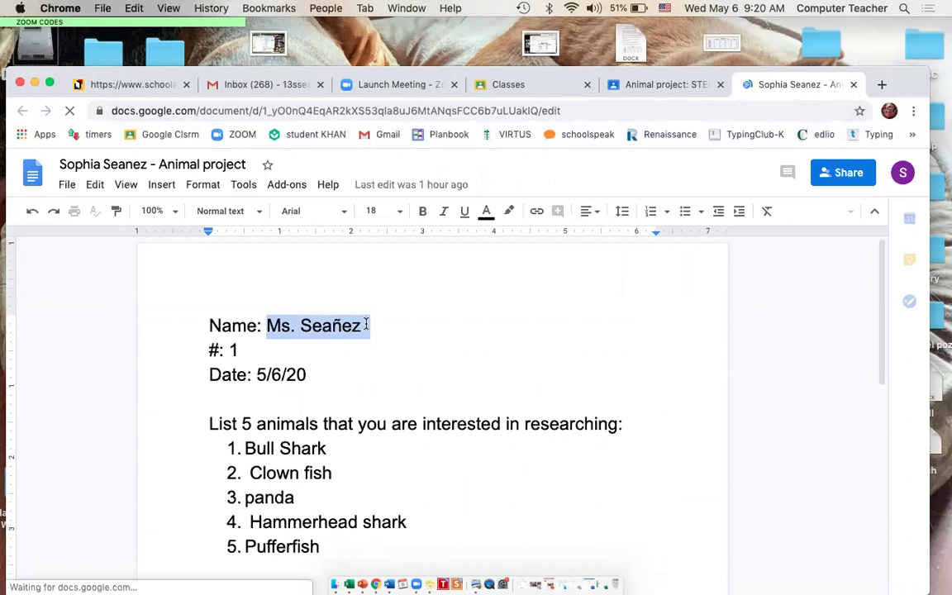
- Clear the Name, the # value 1 and the date 5/6/20, keeping each field on its own line
{"action": "key", "text": "BackSpace"}
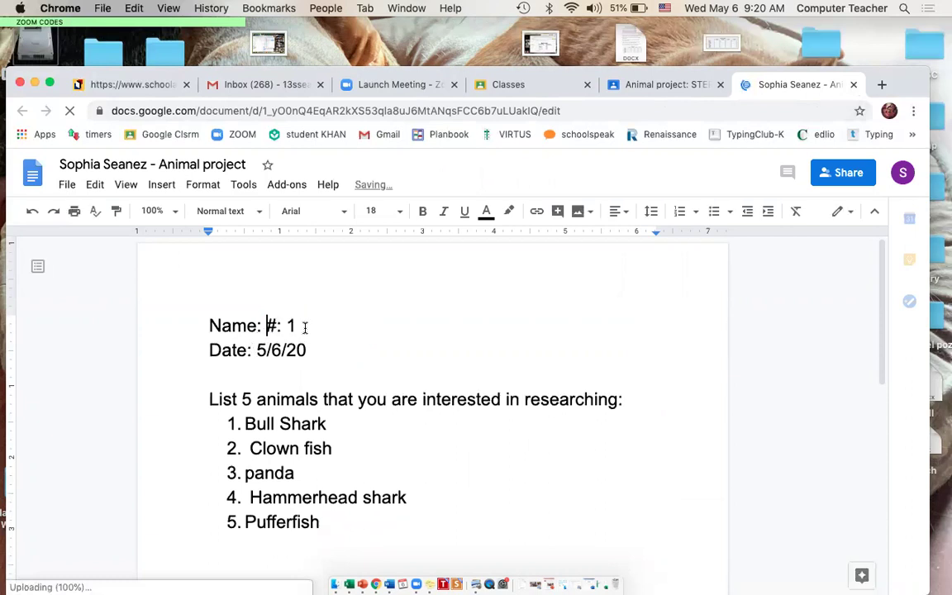
{"action": "left_click", "coordinate": [266, 325]}
{"action": "key", "text": "Return"}
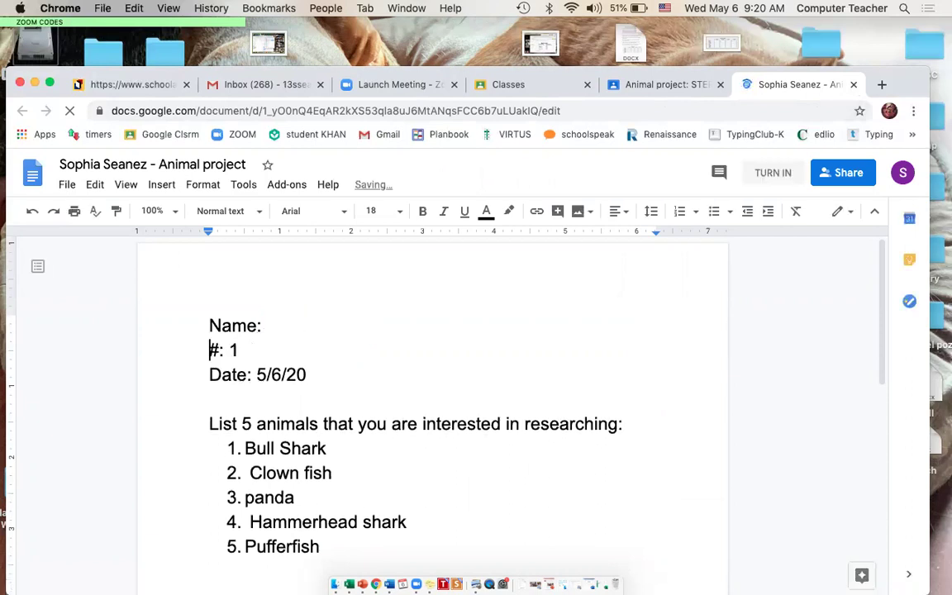
{"action": "left_click", "coordinate": [239, 349]}
{"action": "key", "text": "BackSpace"}
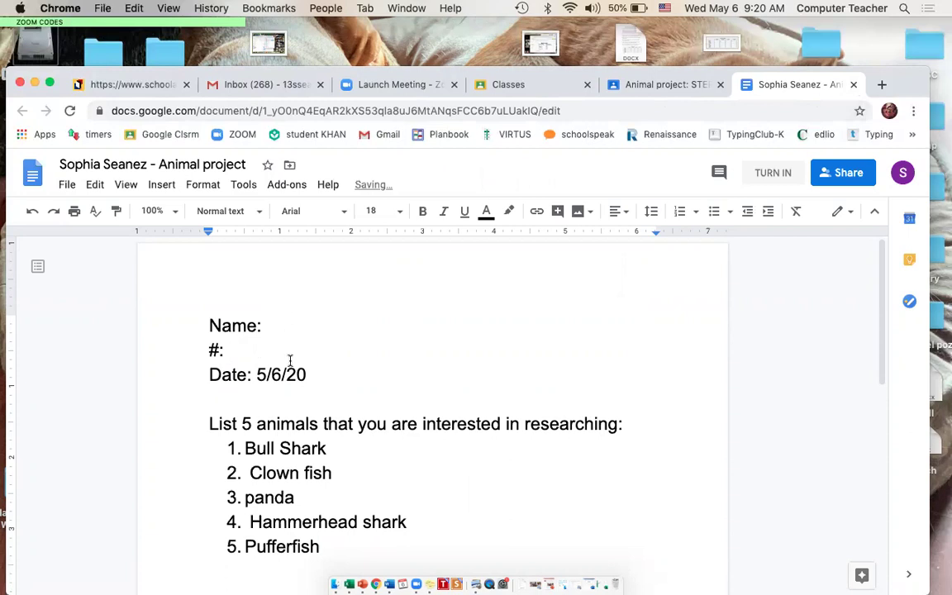
{"action": "left_click_drag", "start_coordinate": [256, 374], "coordinate": [316, 373]}
{"action": "key", "text": "BackSpace"}
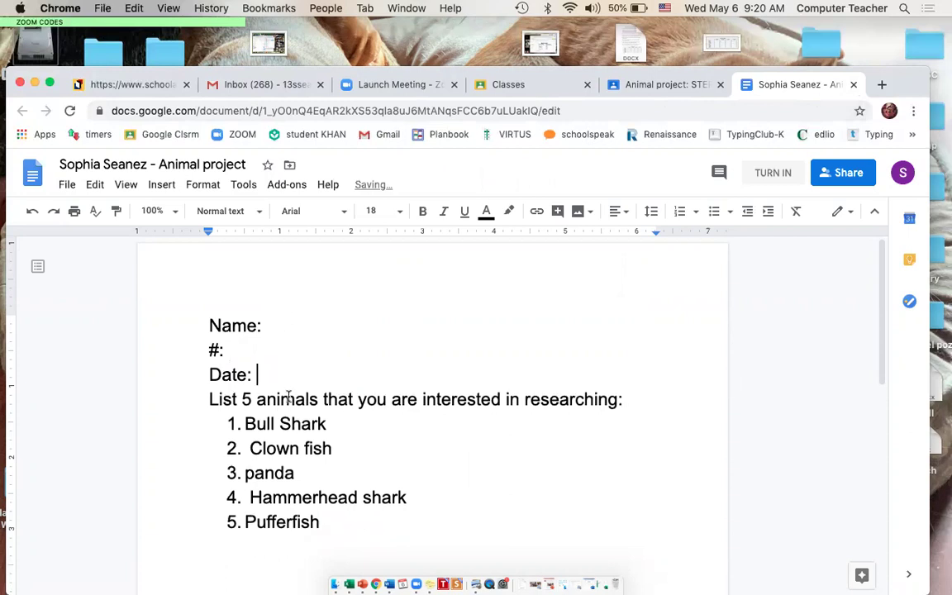
{"action": "key", "text": "Return"}
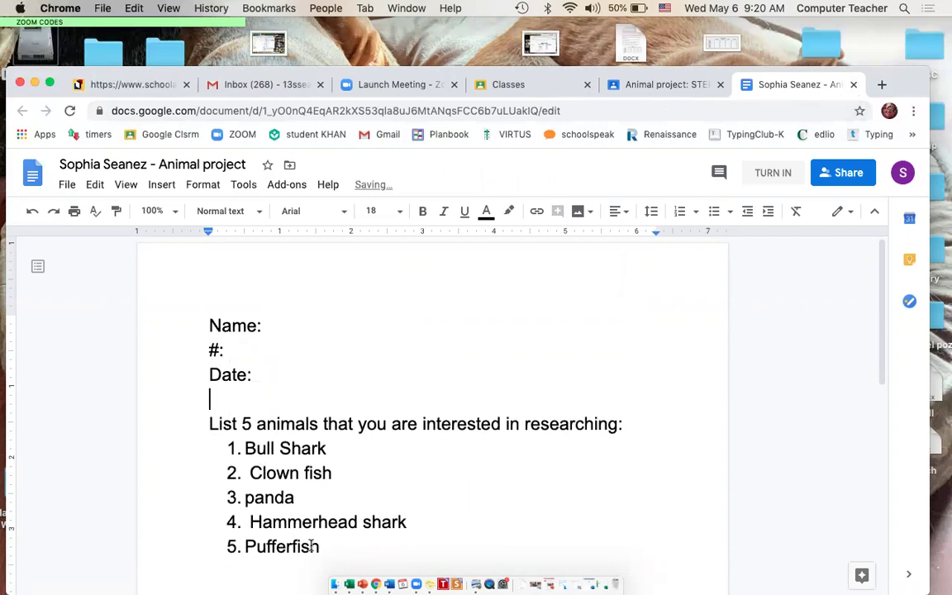
- Delete Pufferfish, Hammerhead shark, panda, Clown fish and Bull Shark from list items 5 to 1
{"action": "left_click_drag", "start_coordinate": [331, 546], "coordinate": [244, 546]}
{"action": "key", "text": "BackSpace"}
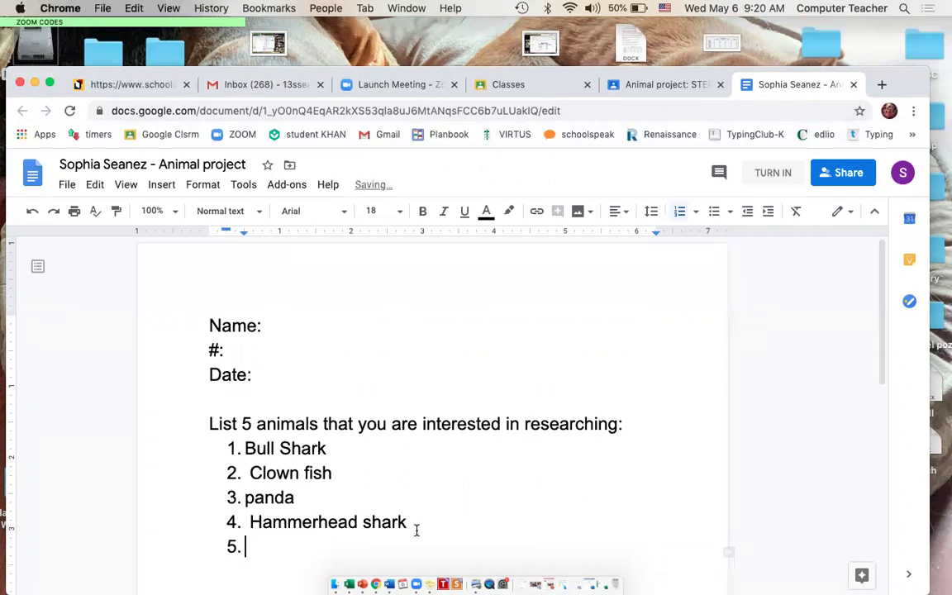
{"action": "left_click_drag", "start_coordinate": [416, 530], "coordinate": [250, 522]}
{"action": "key", "text": "BackSpace"}
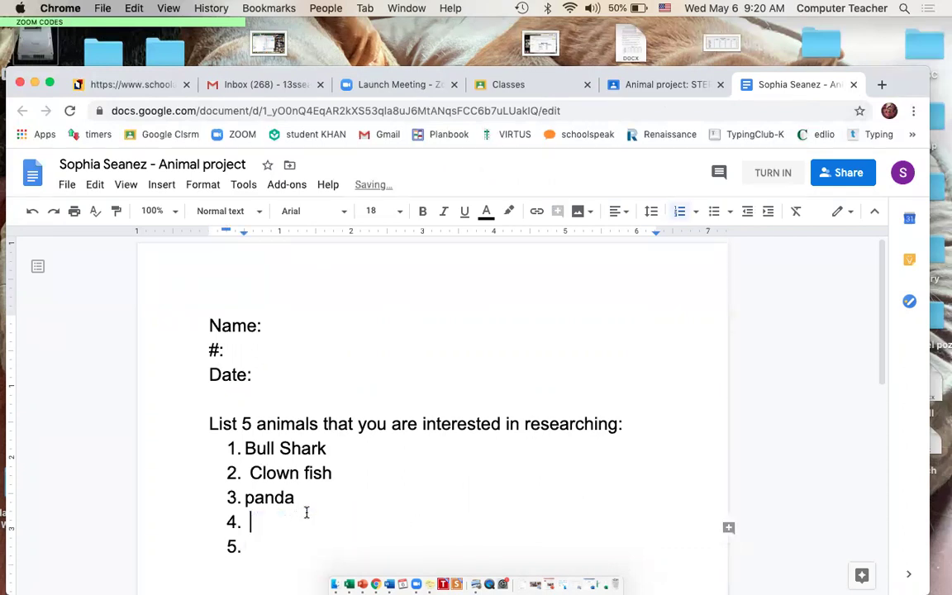
{"action": "left_click_drag", "start_coordinate": [295, 497], "coordinate": [244, 496]}
{"action": "key", "text": "BackSpace"}
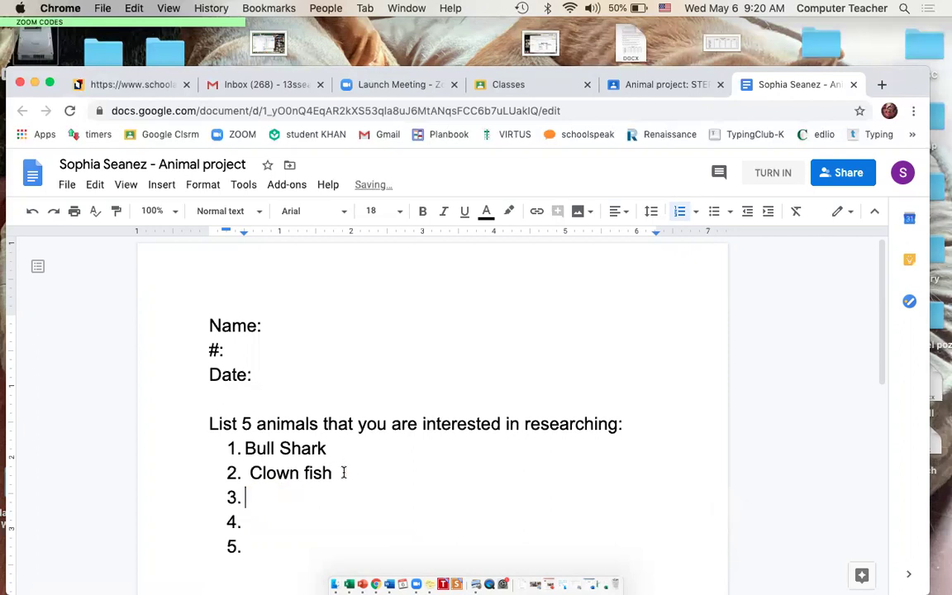
{"action": "left_click_drag", "start_coordinate": [343, 472], "coordinate": [250, 473]}
{"action": "key", "text": "BackSpace"}
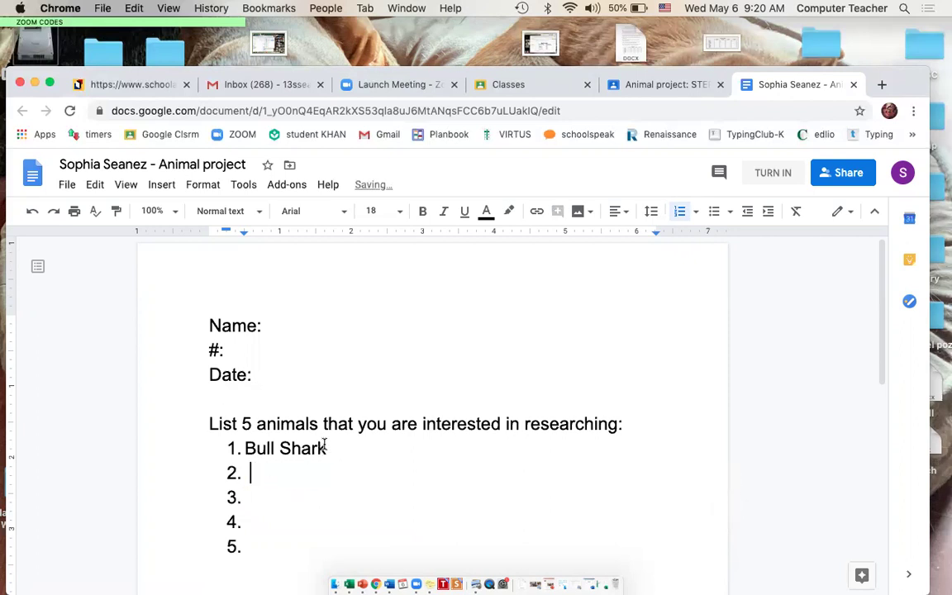
{"action": "left_click_drag", "start_coordinate": [327, 448], "coordinate": [246, 448]}
{"action": "key", "text": "BackSpace"}
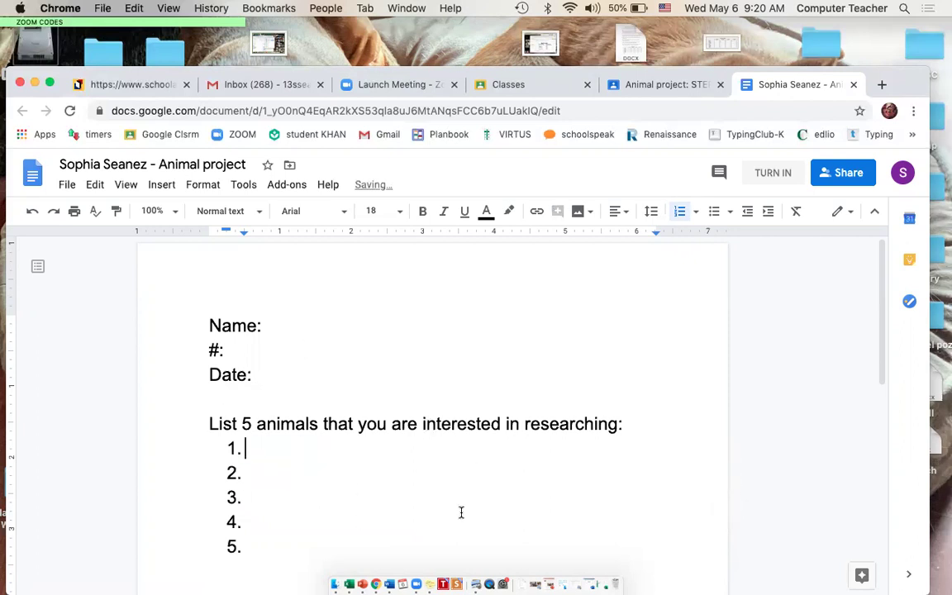
- Type 'Bull shark' and 'clown fish' into list items 1 and 2
{"action": "left_click", "coordinate": [275, 328]}
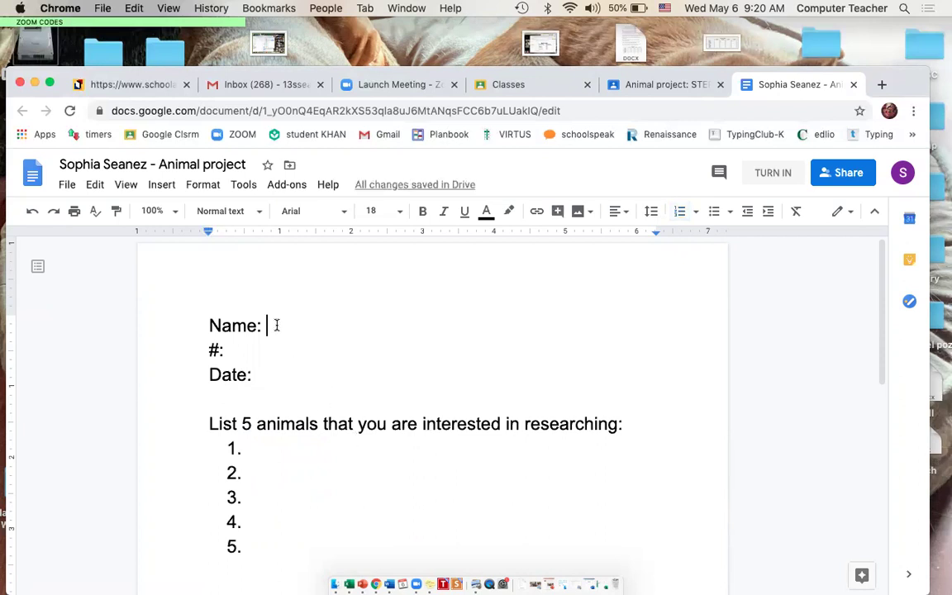
{"action": "left_click", "coordinate": [257, 373]}
{"action": "left_click", "coordinate": [262, 449]}
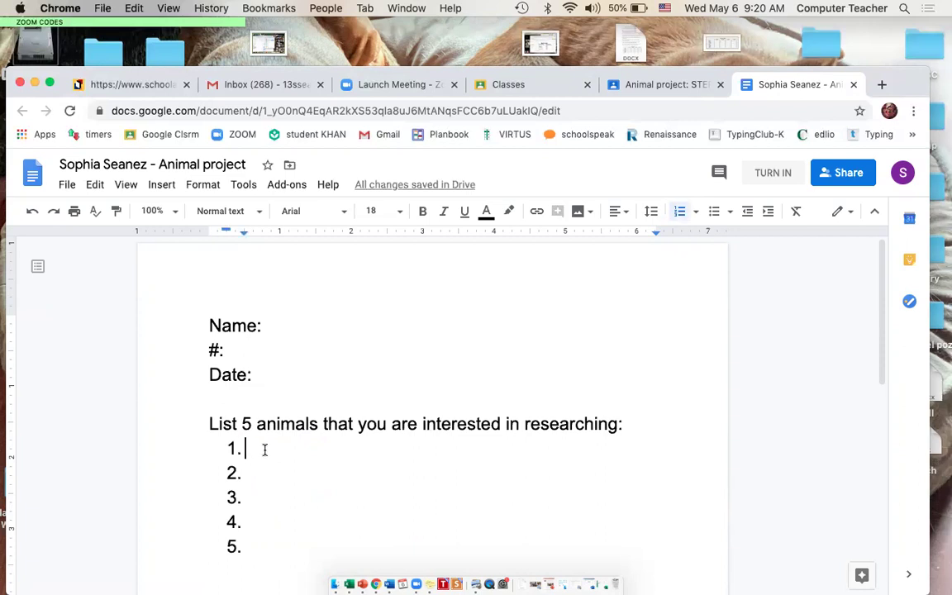
{"action": "type", "text": "Bull shar"}
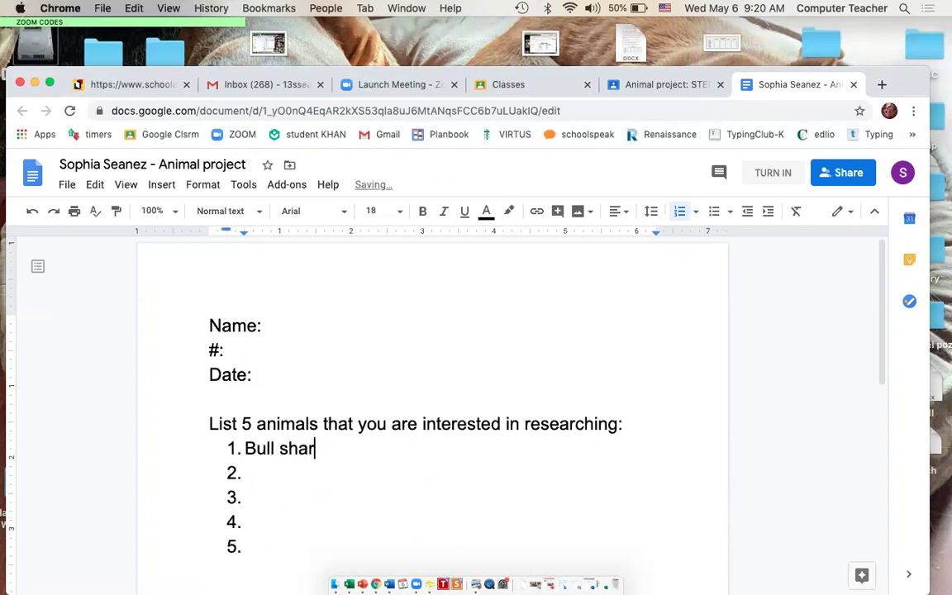
{"action": "type", "text": "k"}
{"action": "left_click", "coordinate": [251, 471]}
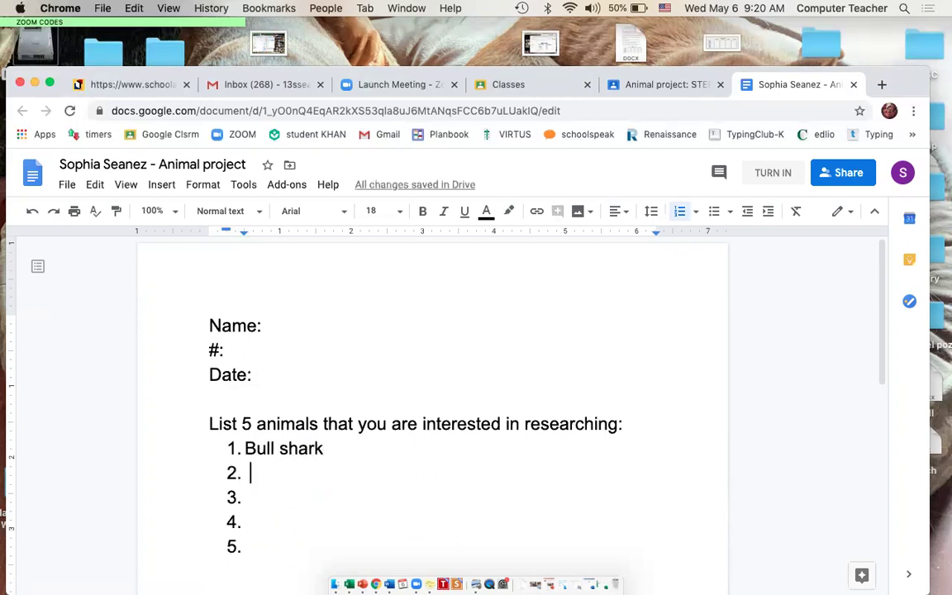
{"action": "type", "text": "clown fish"}
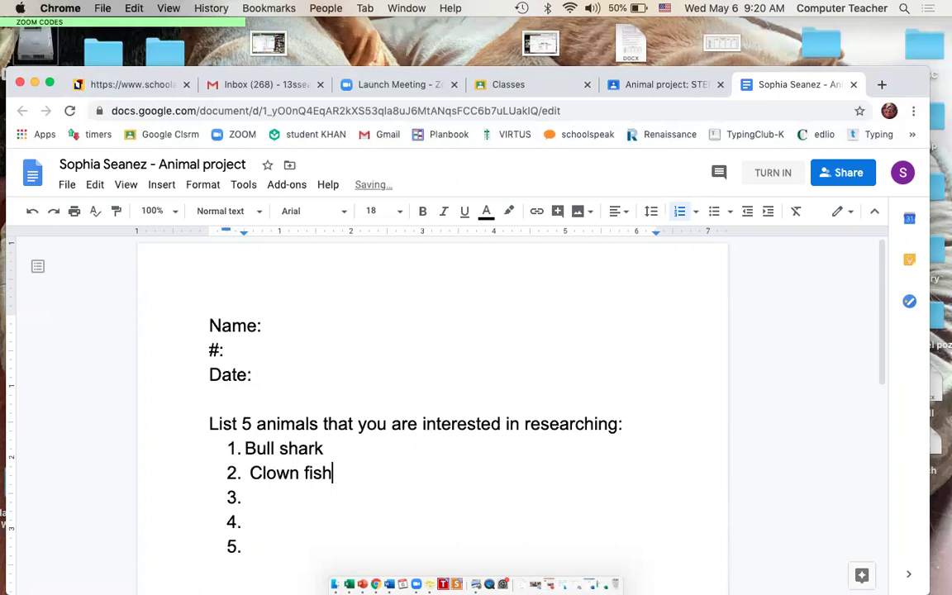
- Type 'Giant panda', 'Hammerhead shark' and 'pufferfish' into list items 3 to 5
{"action": "left_click", "coordinate": [247, 496]}
{"action": "type", "text": "o"}
{"action": "key", "text": "BackSpace"}
{"action": "type", "text": "Giant panda"}
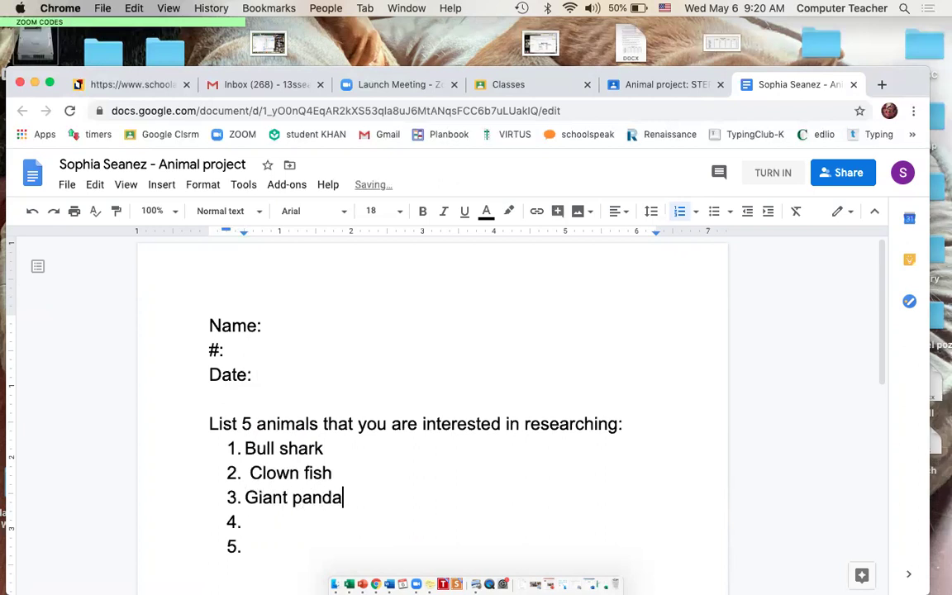
{"action": "left_click", "coordinate": [250, 522]}
{"action": "type", "text": "Ha"}
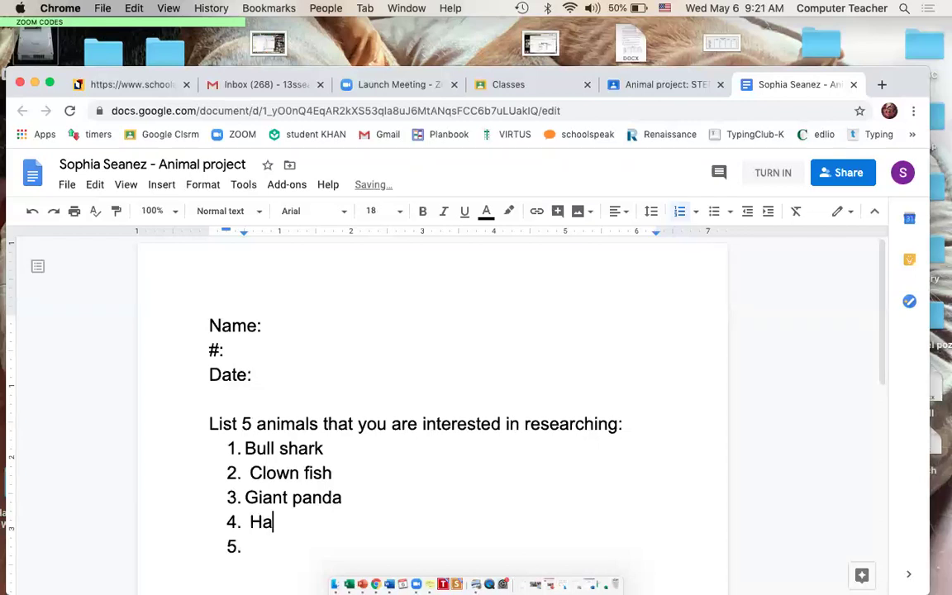
{"action": "type", "text": "mmerhead sha"}
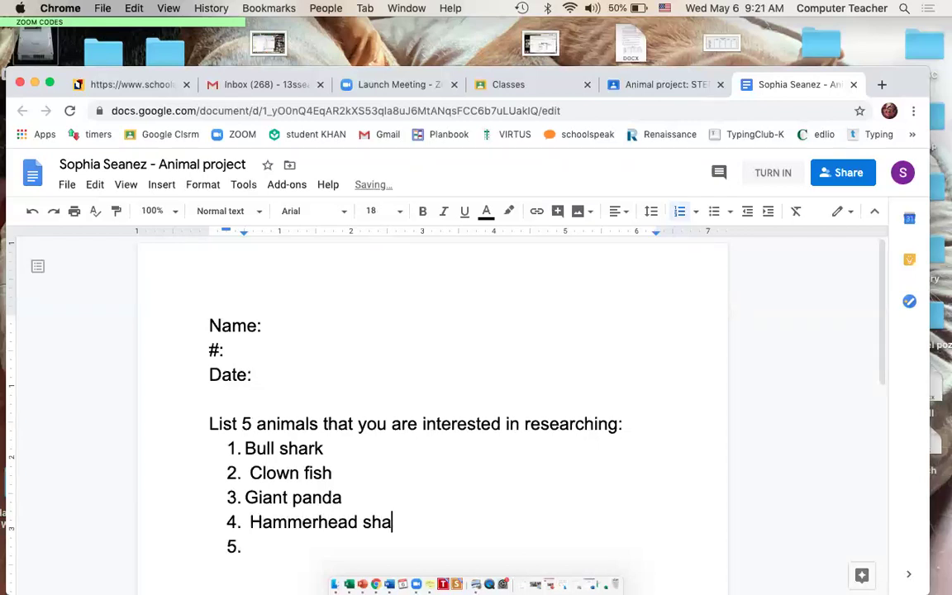
{"action": "type", "text": "rk pufferfish"}
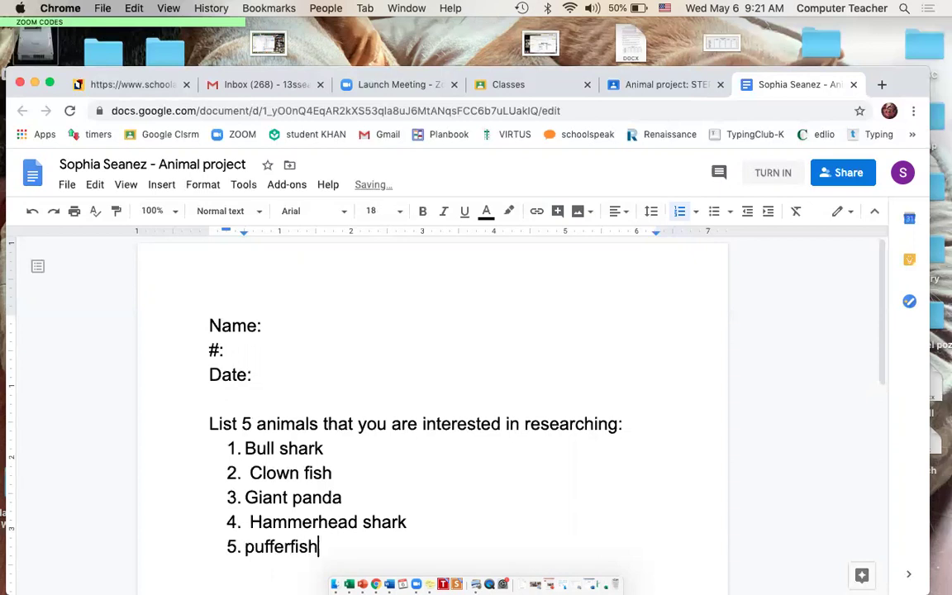
{"action": "left_click", "coordinate": [281, 324]}
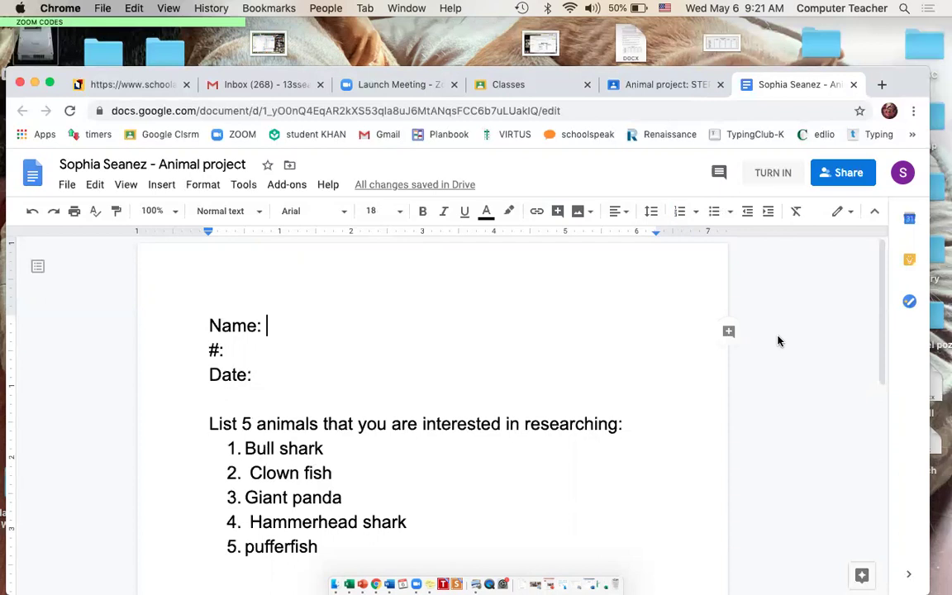
- Apply yellow highlight to the 'Bull shark' list entry
{"action": "left_click_drag", "start_coordinate": [323, 449], "coordinate": [228, 449]}
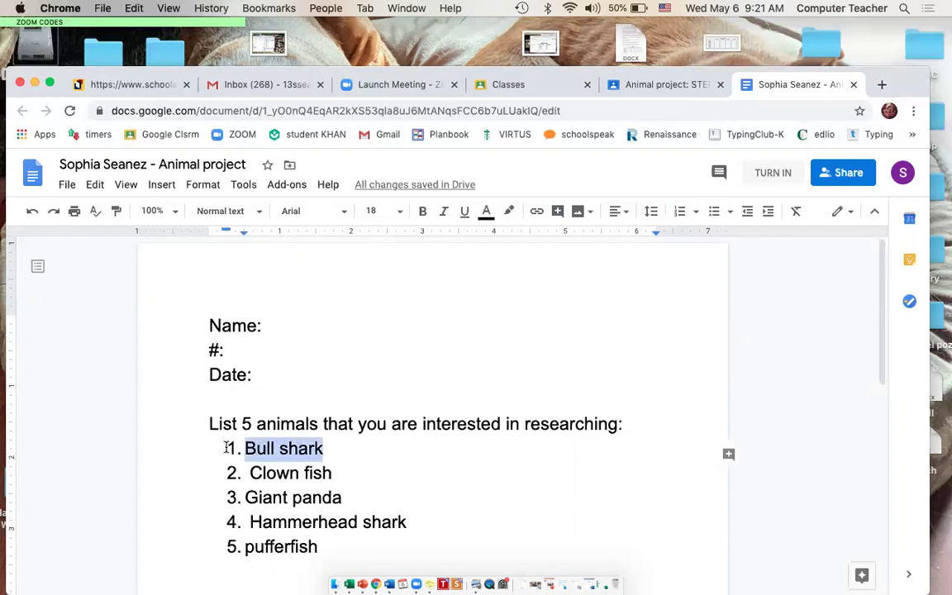
{"action": "left_click", "coordinate": [509, 213]}
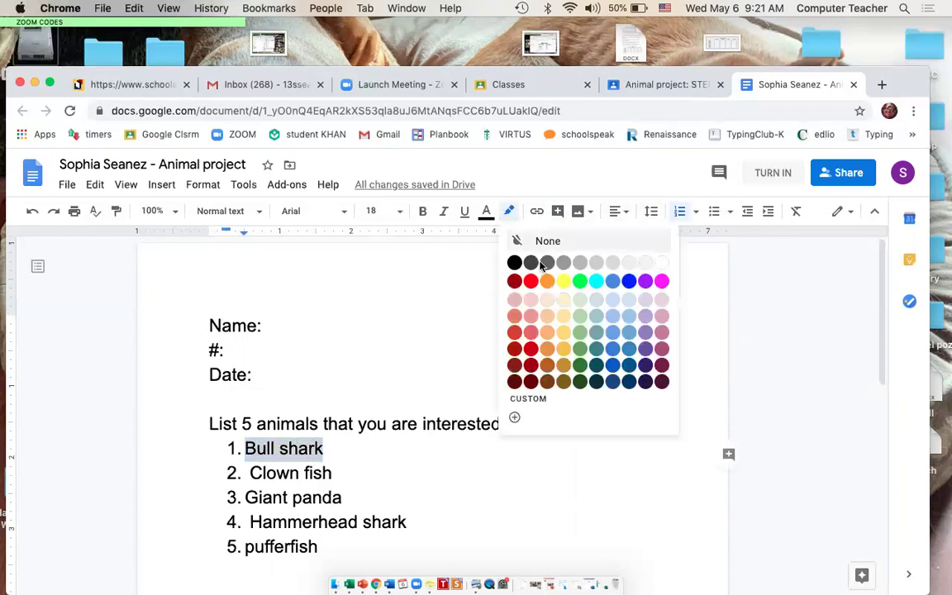
{"action": "left_click", "coordinate": [563, 281]}
{"action": "left_click", "coordinate": [431, 457]}
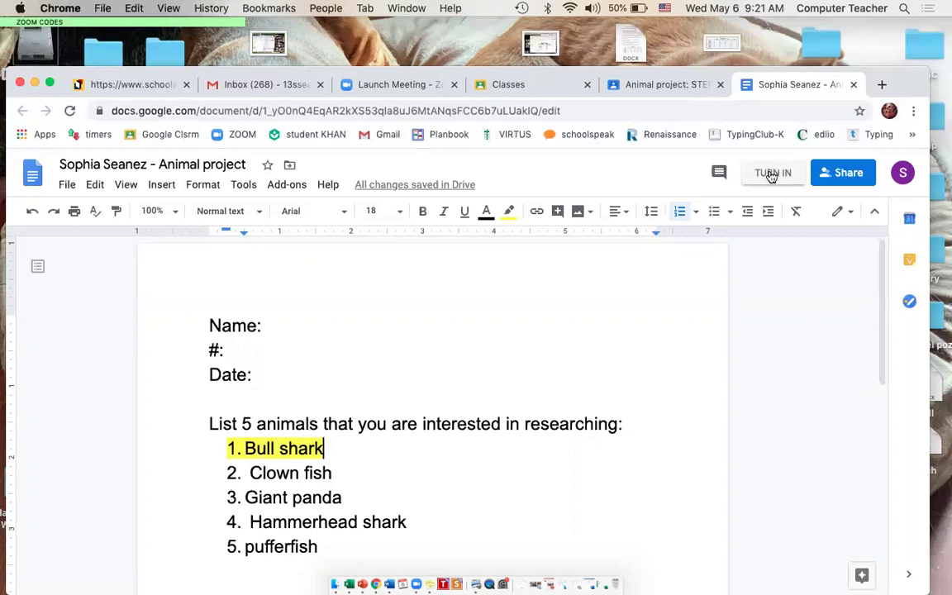
- Close the Animal project document and STEP 1 page, then switch to the student's Classroom account
{"action": "left_click", "coordinate": [852, 85]}
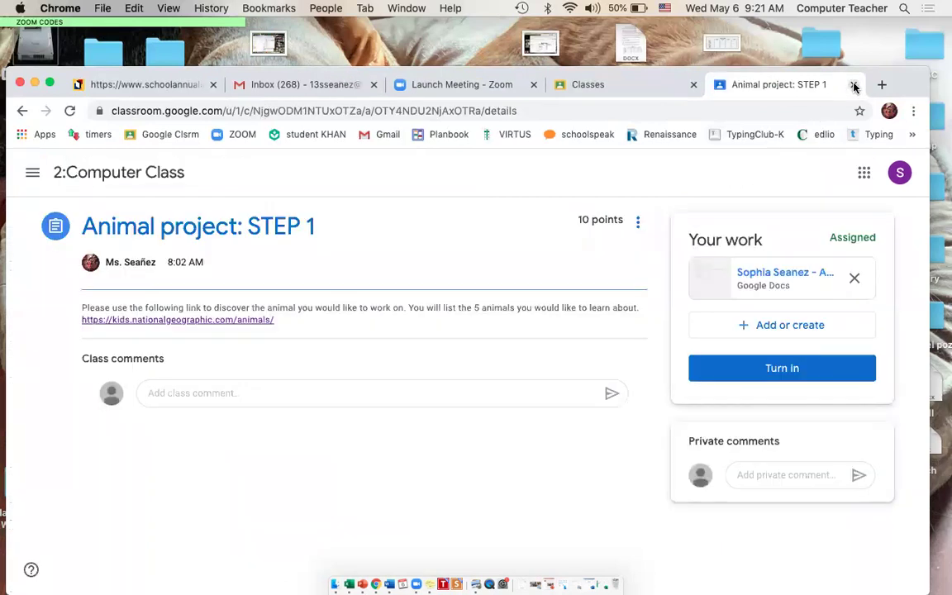
{"action": "left_click", "coordinate": [853, 86]}
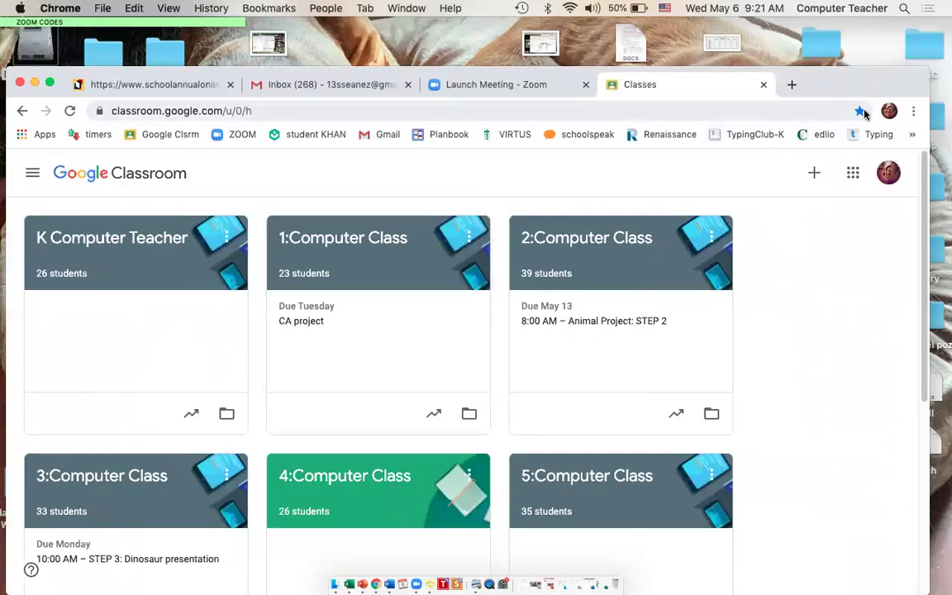
{"action": "left_click", "coordinate": [888, 173]}
{"action": "left_click", "coordinate": [776, 399]}
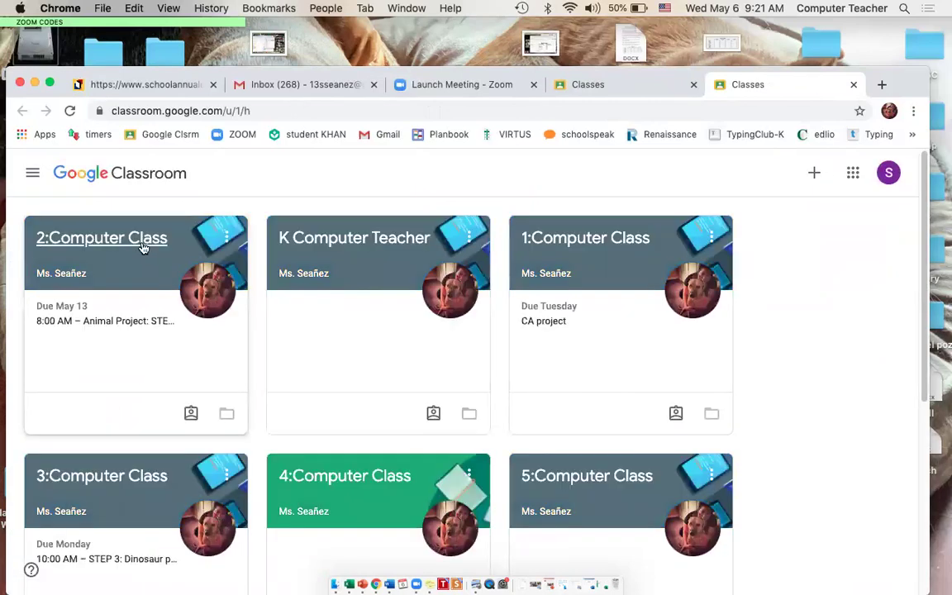
- Expand Animal Project: STEP 2 in 2:Computer Class's Classwork
{"action": "left_click", "coordinate": [148, 239]}
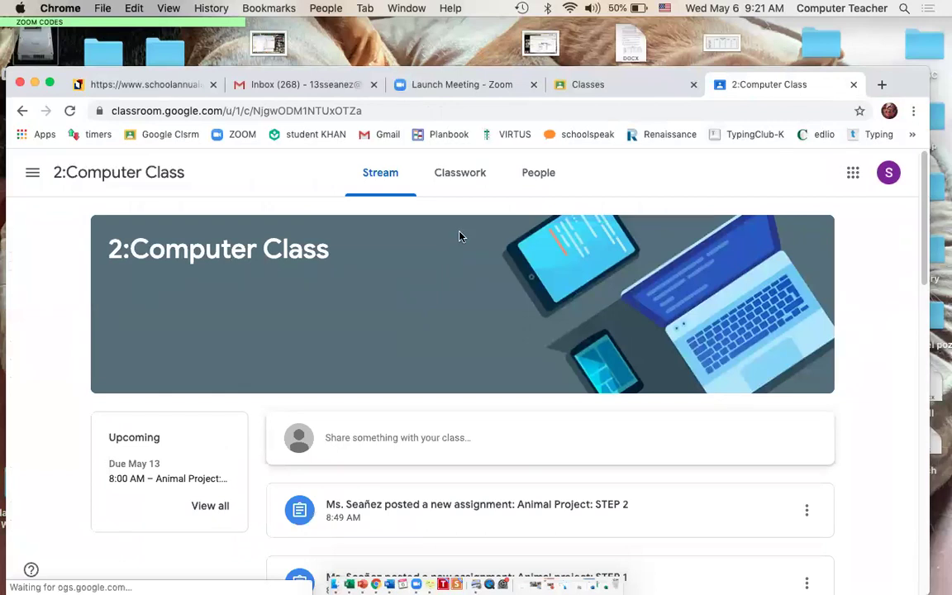
{"action": "left_click", "coordinate": [463, 175]}
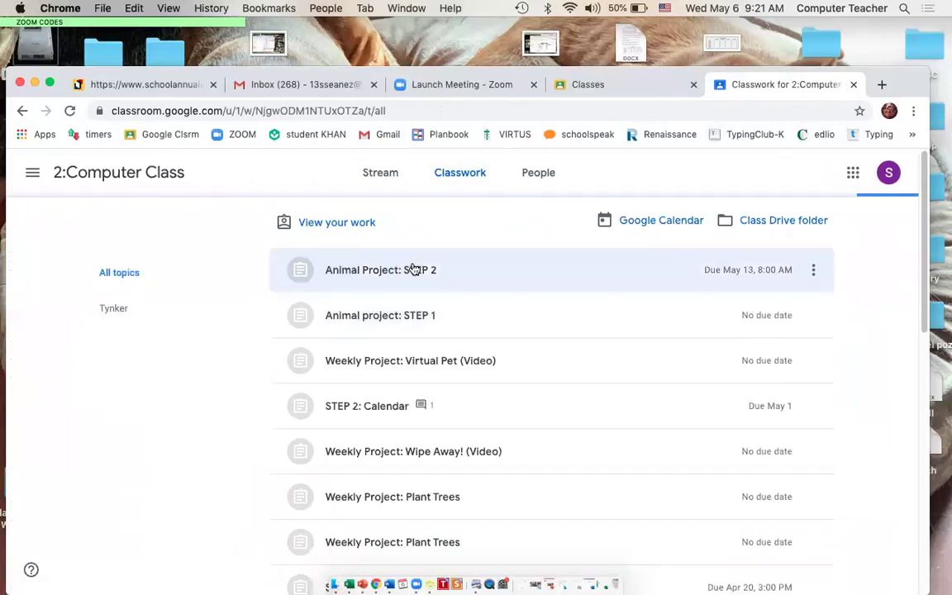
{"action": "left_click", "coordinate": [414, 270]}
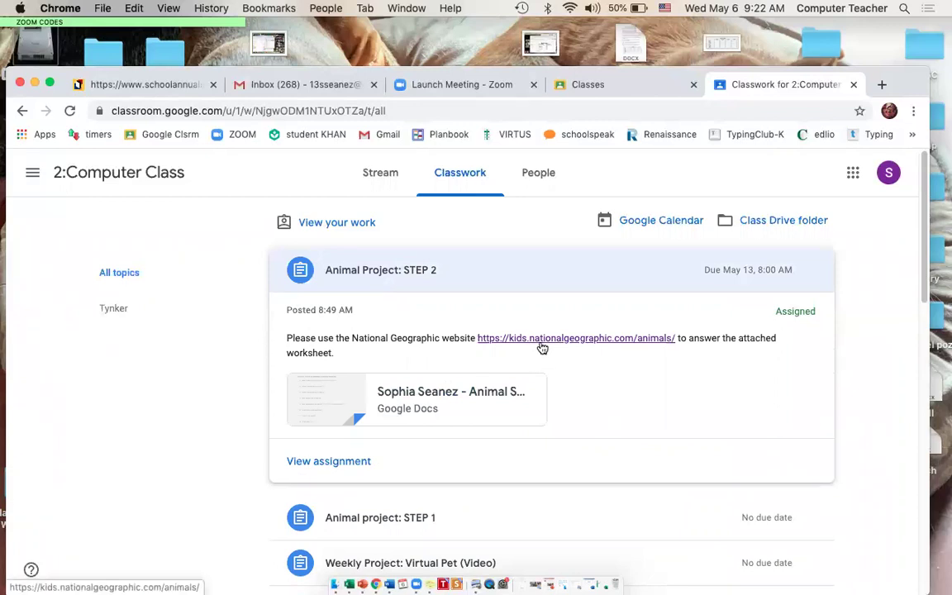
- Open the attached Animal Step 2 worksheet and place the cursor after 'Name:'
{"action": "left_click", "coordinate": [334, 407]}
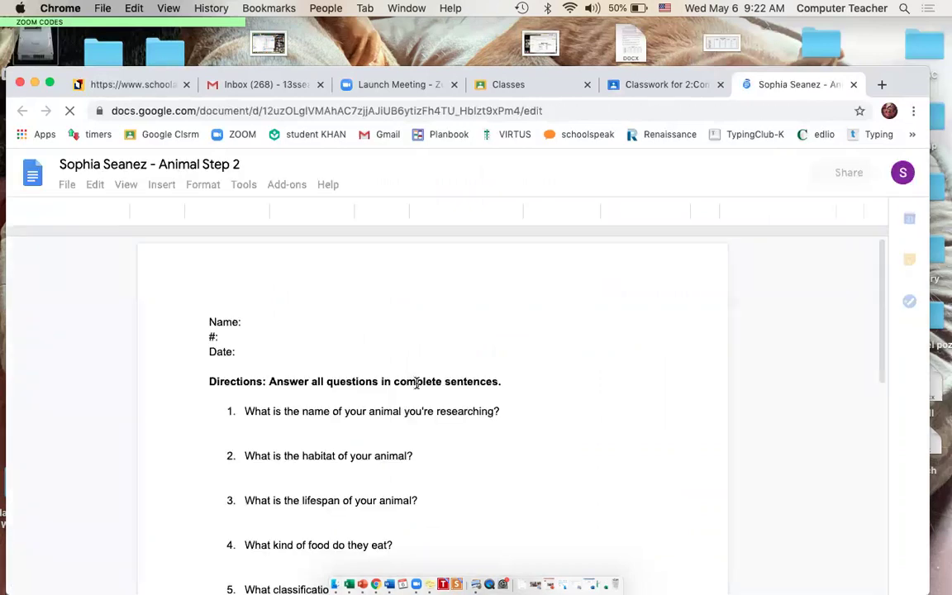
{"action": "left_click", "coordinate": [251, 322]}
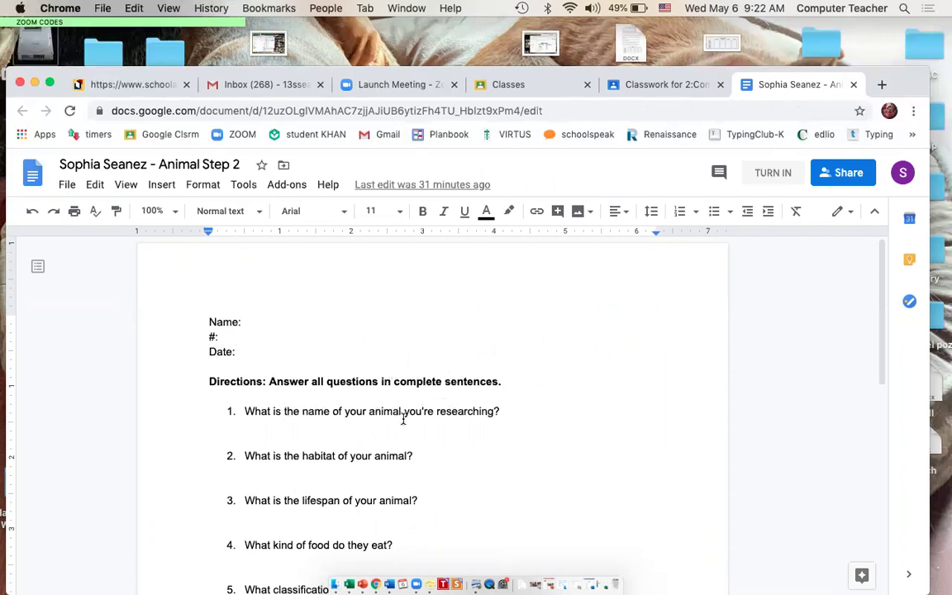
- Add the underlined answer 'The animal I am researching is the Bull Shark.' to question 1
{"action": "left_click", "coordinate": [501, 410]}
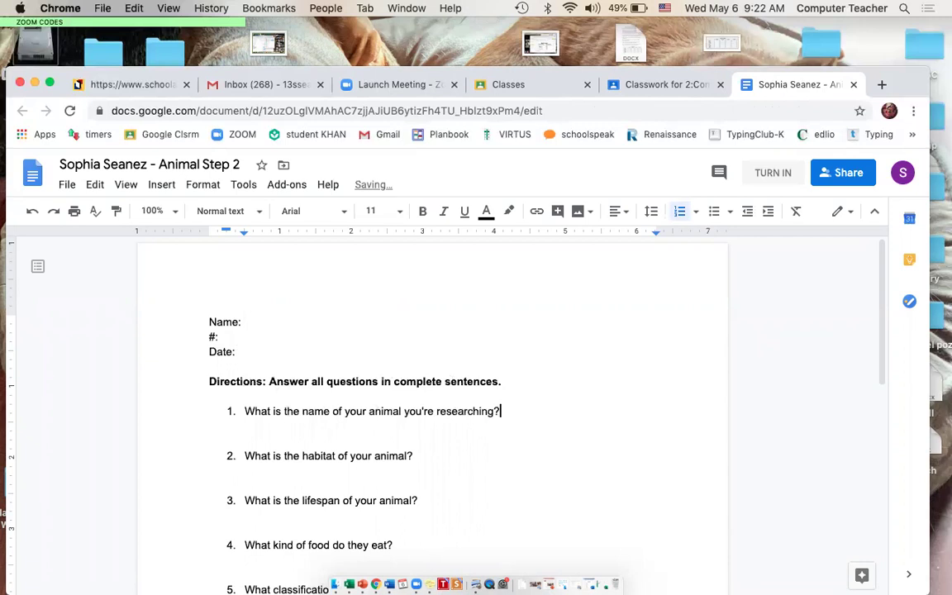
{"action": "left_click", "coordinate": [464, 213]}
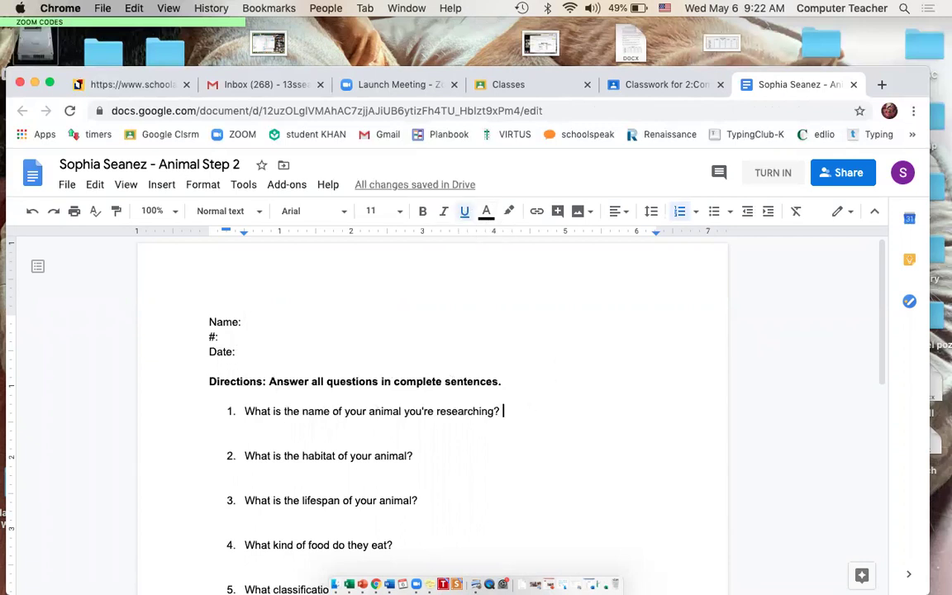
{"action": "type", "text": "Thre"}
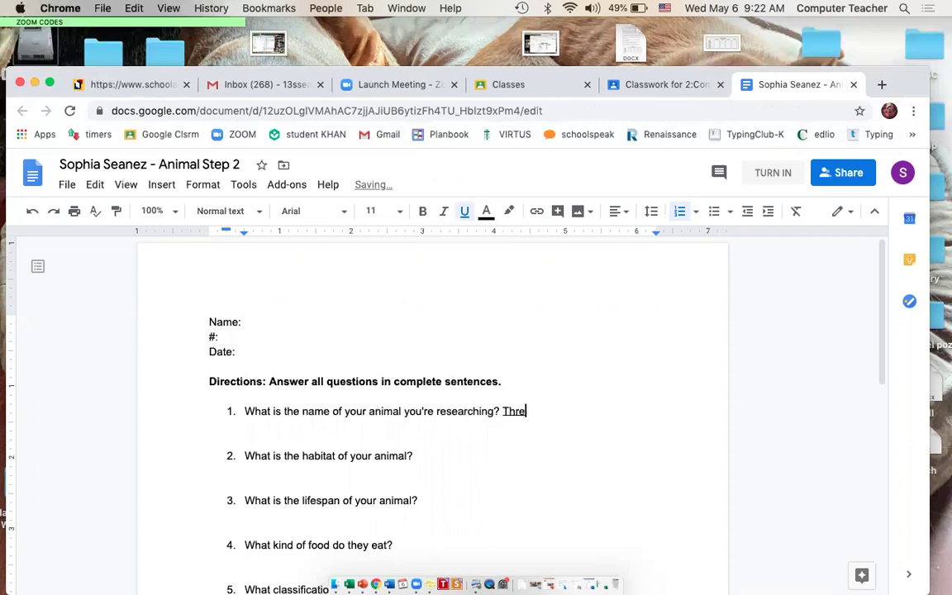
{"action": "key", "text": "BackSpace"}
{"action": "key", "text": "BackSpace"}
{"action": "type", "text": "e animal I am ree"}
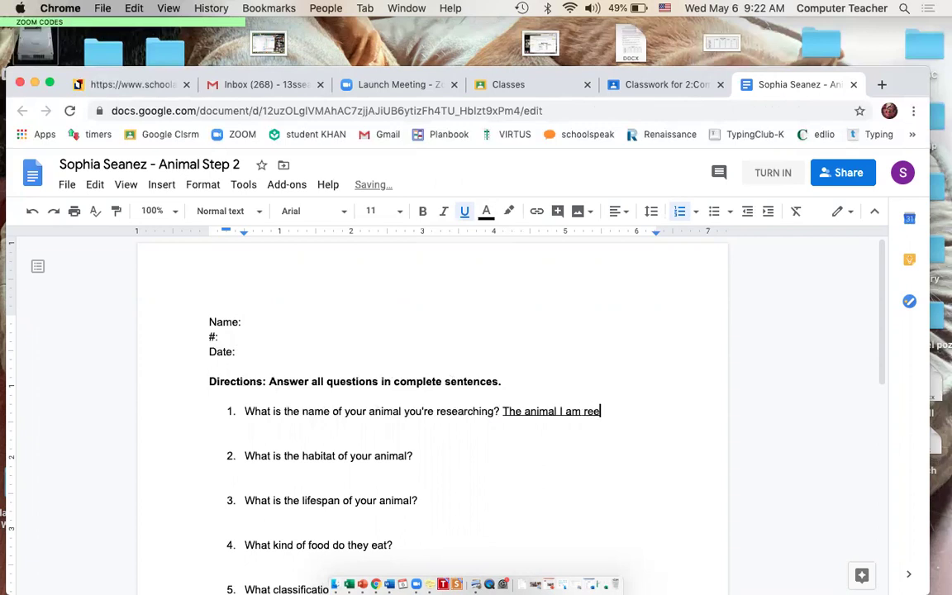
{"action": "key", "text": "BackSpace"}
{"action": "type", "text": "searching is the Gian"}
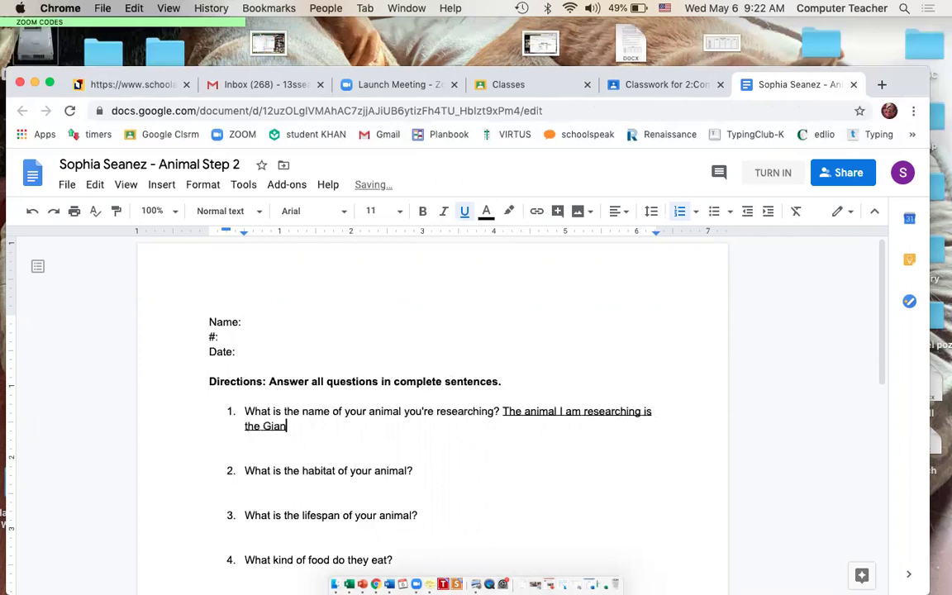
{"action": "key", "text": "BackSpace"}
{"action": "key", "text": "BackSpace"}
{"action": "key", "text": "BackSpace"}
{"action": "key", "text": "BackSpace"}
{"action": "type", "text": "Bull Shark."}
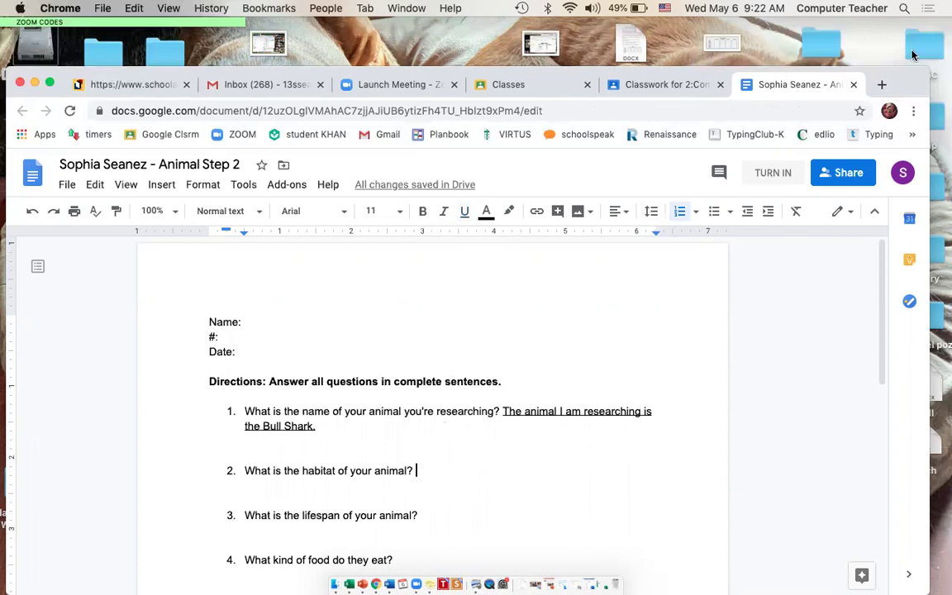
{"action": "left_click_drag", "start_coordinate": [909, 84], "coordinate": [905, 39]}
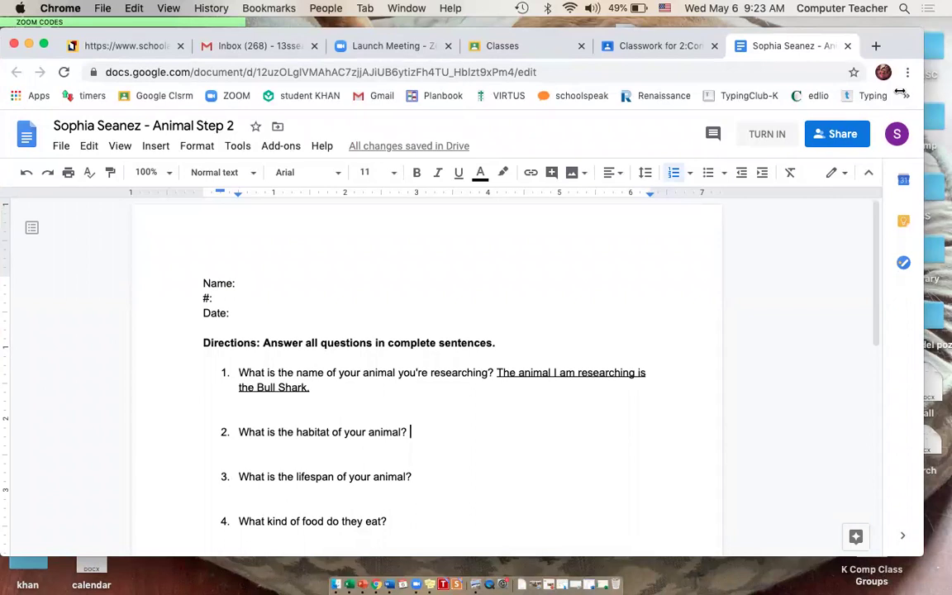
- Narrow the worksheet window to the left and place a new Chrome window beside it
{"action": "left_click_drag", "start_coordinate": [900, 94], "coordinate": [547, 154]}
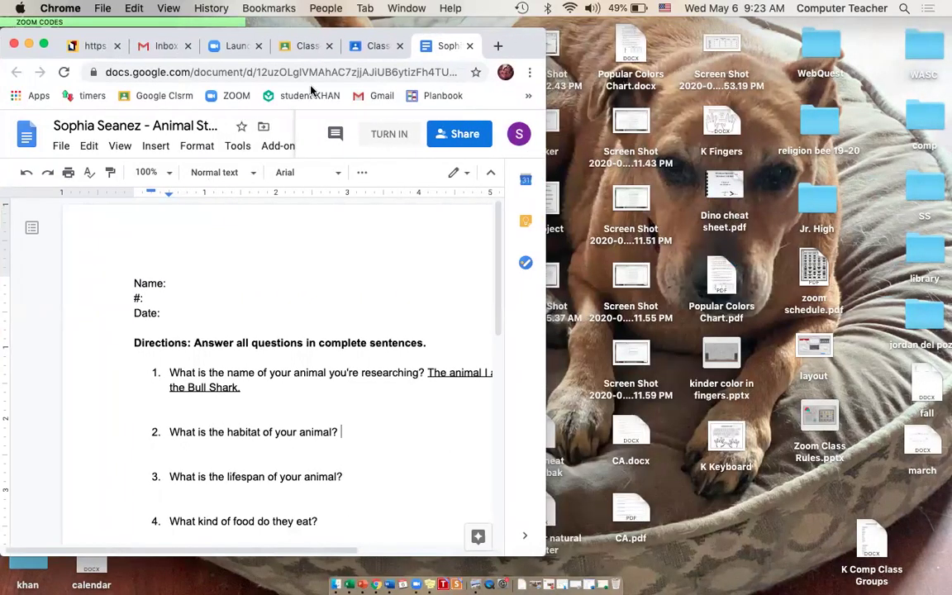
{"action": "left_click", "coordinate": [105, 8]}
{"action": "left_click", "coordinate": [128, 42]}
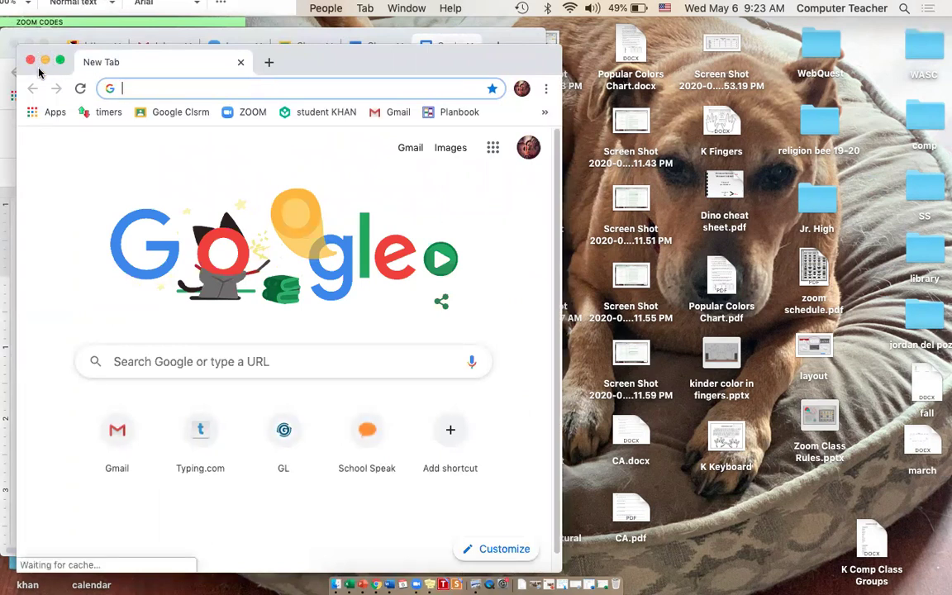
{"action": "left_click_drag", "start_coordinate": [39, 71], "coordinate": [428, 65]}
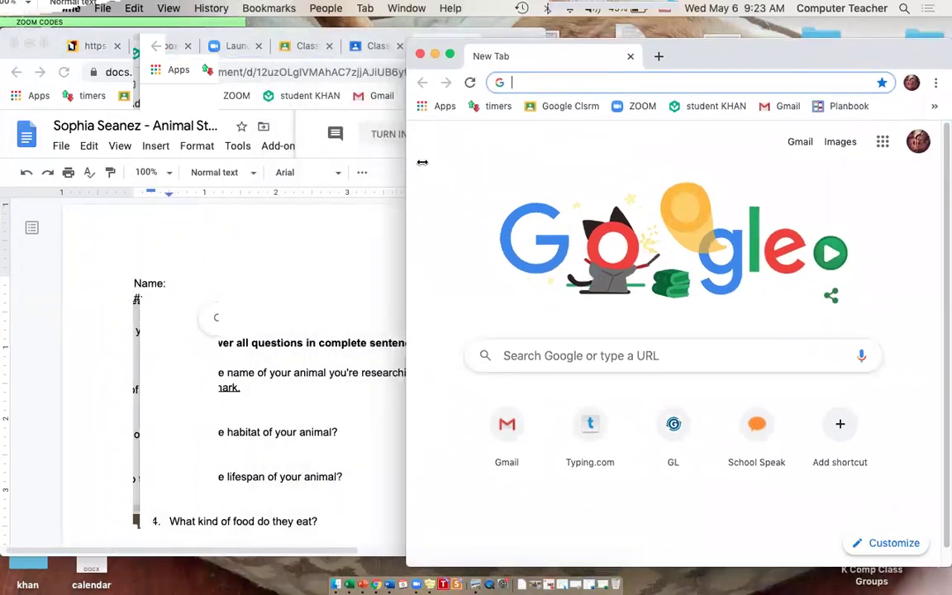
{"action": "left_click_drag", "start_coordinate": [422, 162], "coordinate": [501, 165]}
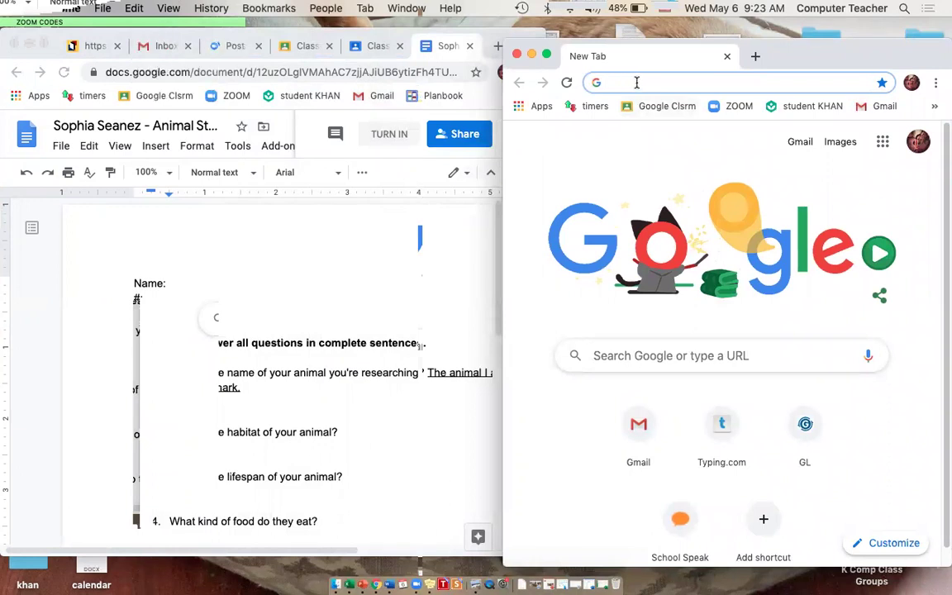
- Open the class website's K-2 page, then load Google Classroom in a second tab
{"action": "type", "text": "m"}
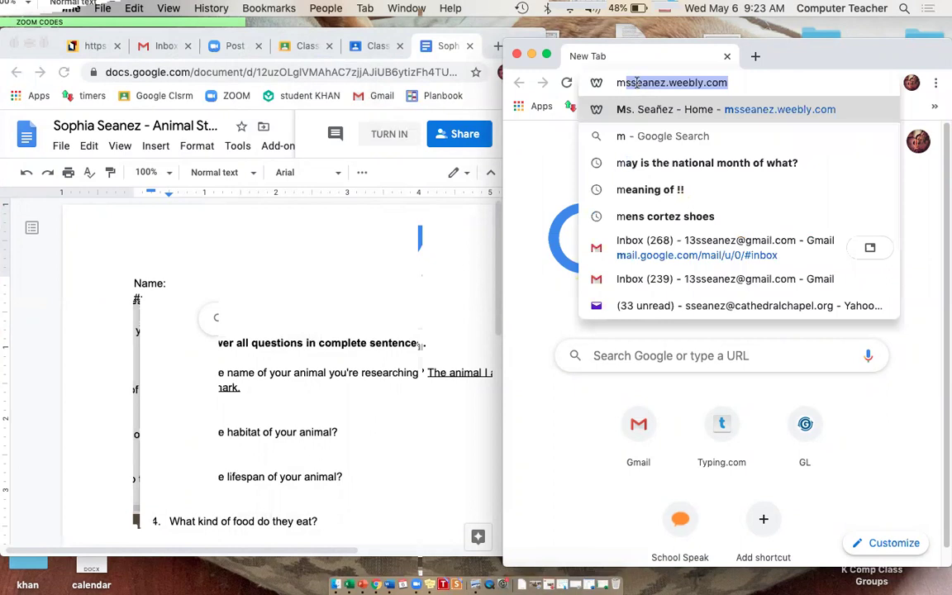
{"action": "key", "text": "Return"}
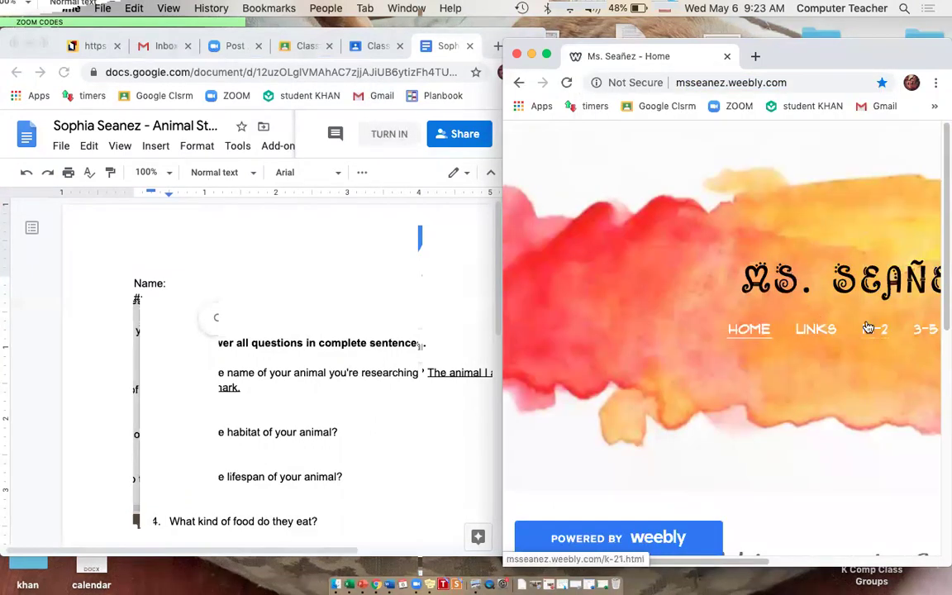
{"action": "left_click", "coordinate": [867, 328]}
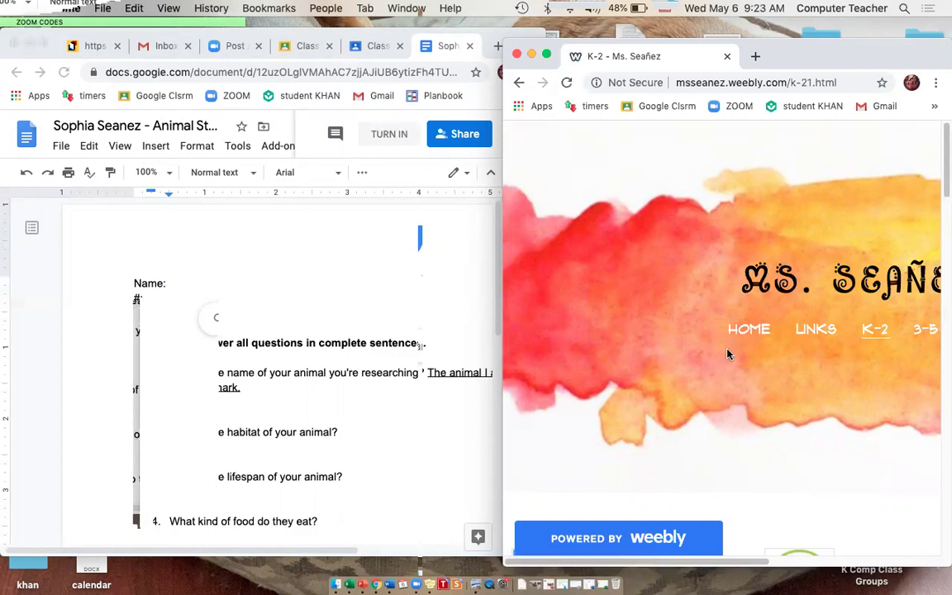
{"action": "scroll", "coordinate": [812, 357], "scroll_direction": "down", "scroll_amount": 10}
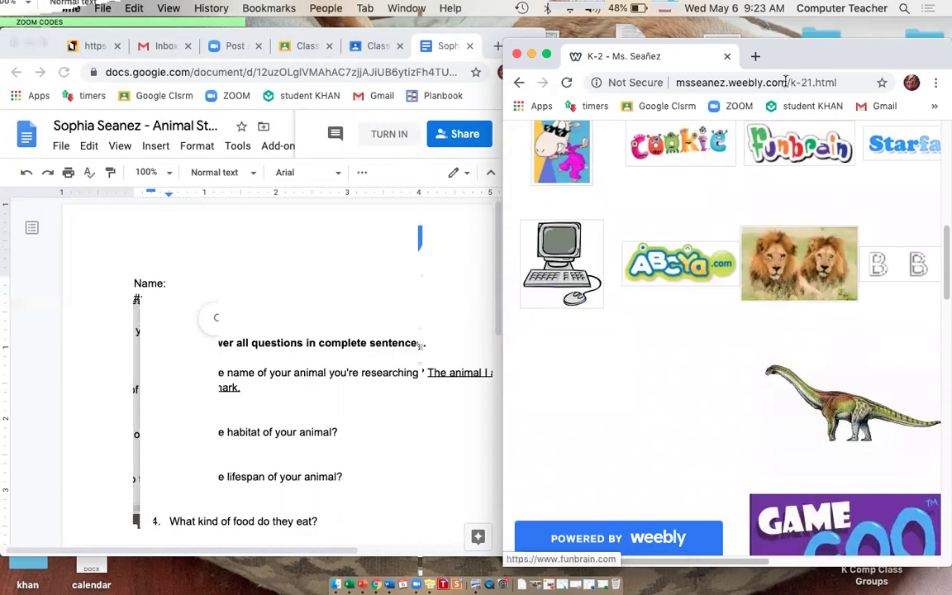
{"action": "key", "text": "super+t"}
{"action": "left_click", "coordinate": [666, 106]}
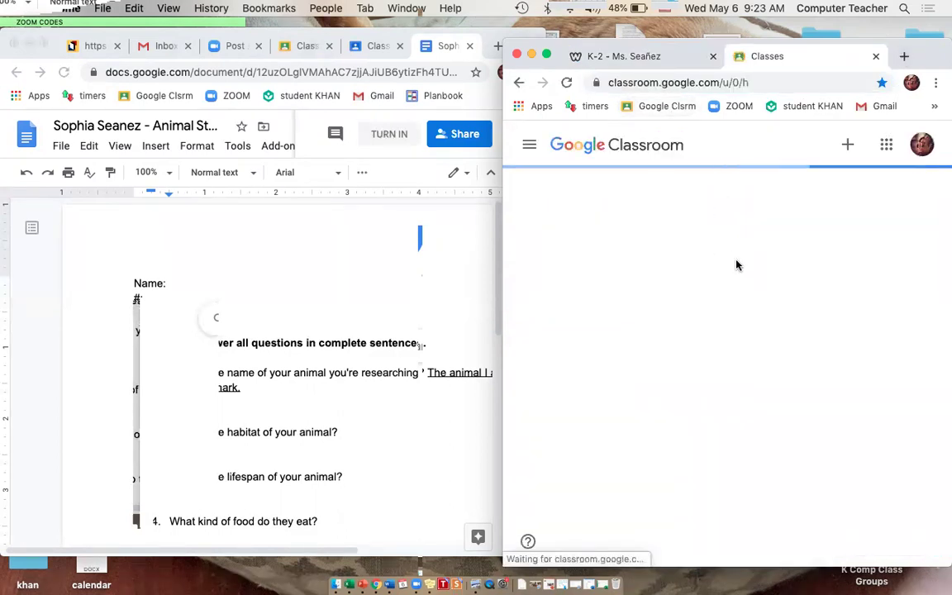
- In 2:Computer Class, open the Animal Project: STEP 2 link kids.nationalgeographic.com/animals/ in a new tab
{"action": "scroll", "coordinate": [710, 364], "scroll_direction": "down", "scroll_amount": 3}
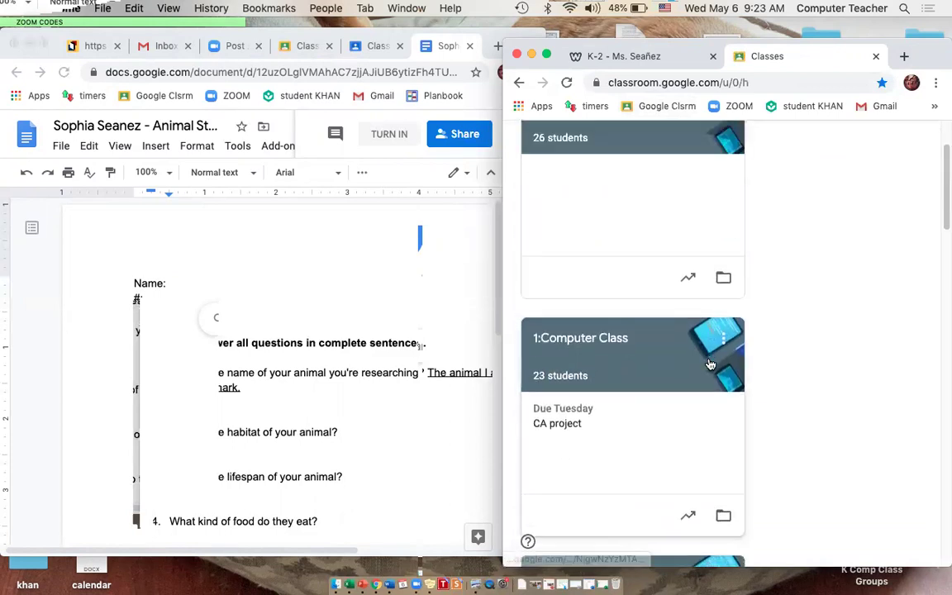
{"action": "left_click", "coordinate": [609, 430]}
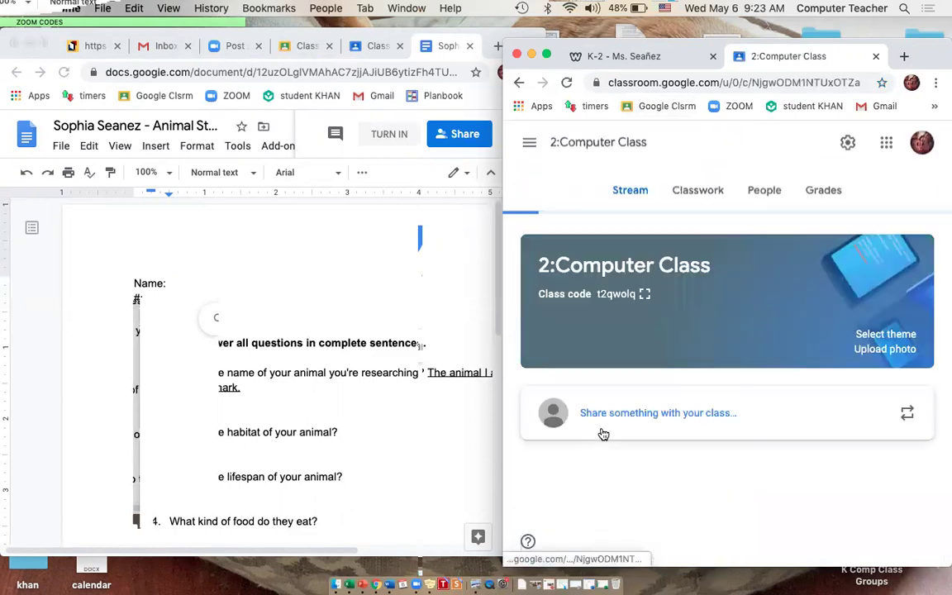
{"action": "left_click", "coordinate": [696, 195]}
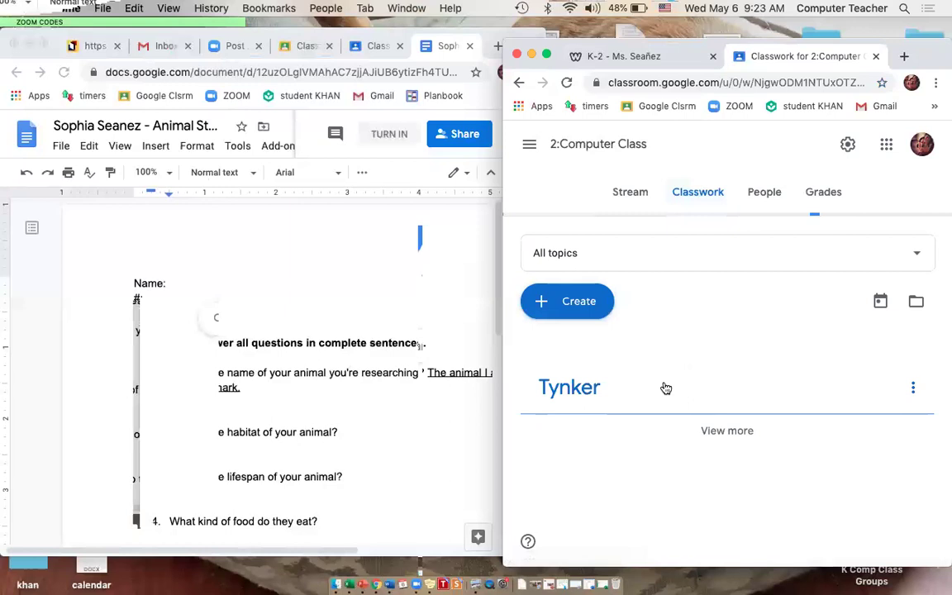
{"action": "left_click", "coordinate": [651, 364]}
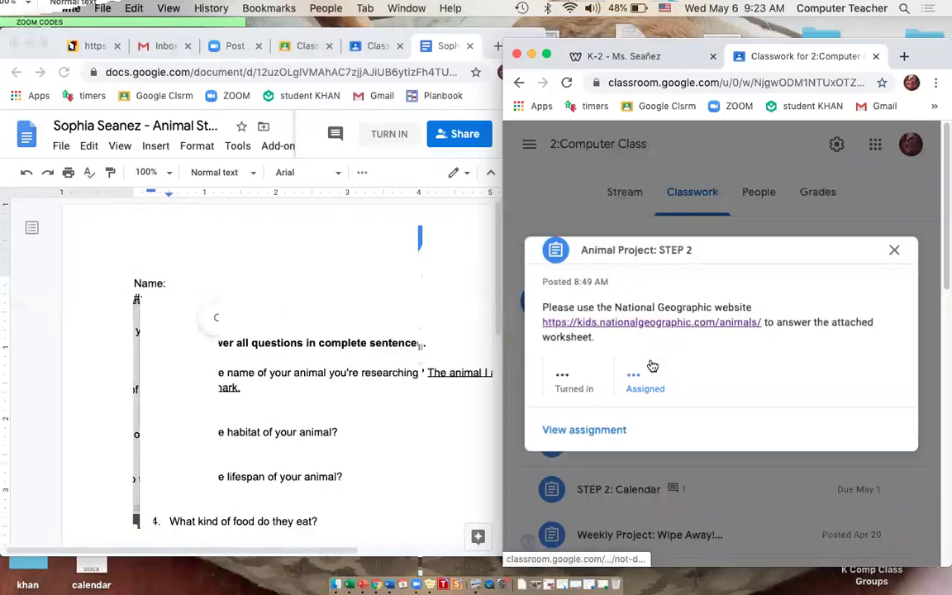
{"action": "left_click", "coordinate": [617, 306]}
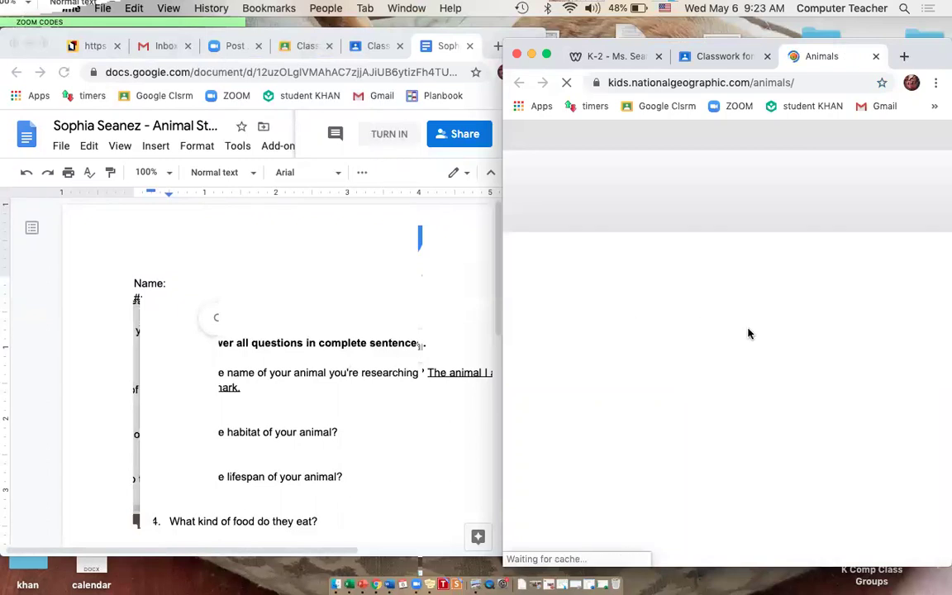
- Scroll through the Animal Types cards (Mammals, Birds, Invertebrates, Fish) on the National Geographic Kids animals page
{"action": "scroll", "coordinate": [747, 332], "scroll_direction": "down", "scroll_amount": 3}
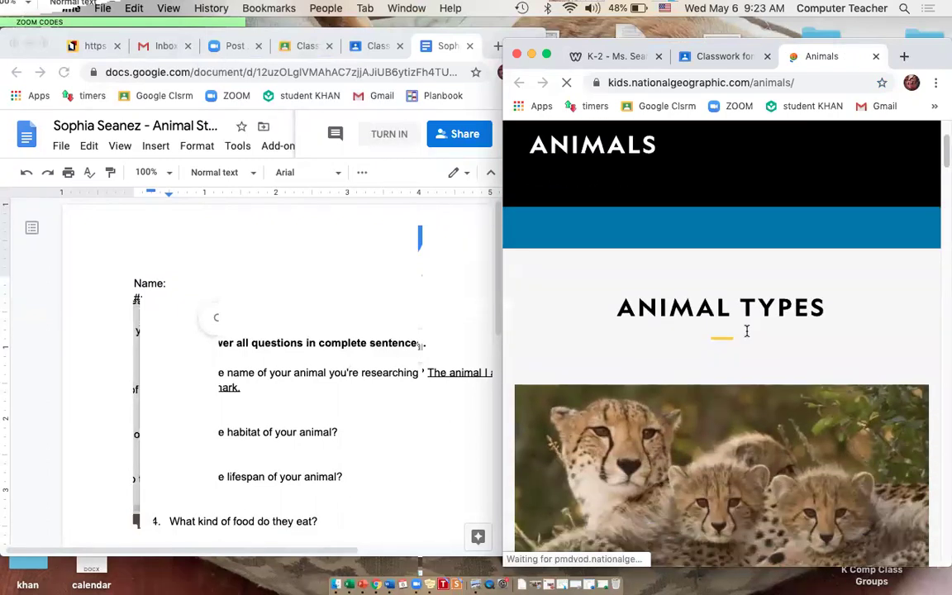
{"action": "scroll", "coordinate": [746, 332], "scroll_direction": "down", "scroll_amount": 5}
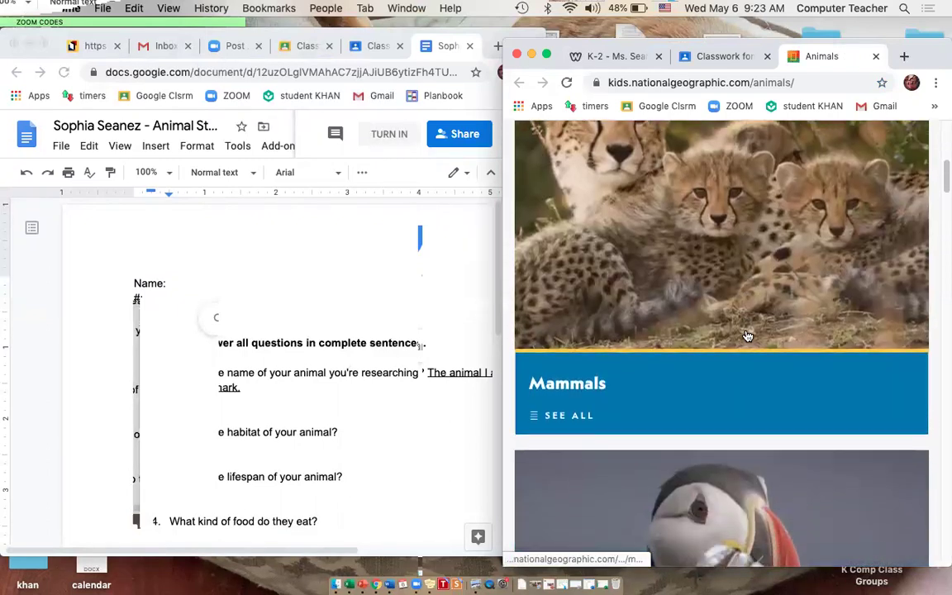
{"action": "scroll", "coordinate": [746, 335], "scroll_direction": "down", "scroll_amount": 5}
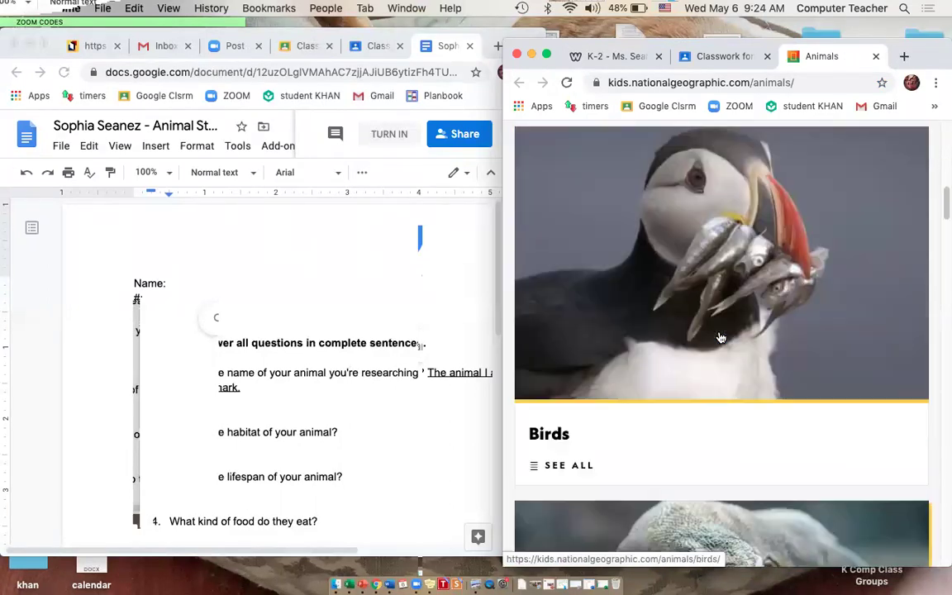
{"action": "scroll", "coordinate": [720, 337], "scroll_direction": "down", "scroll_amount": 10}
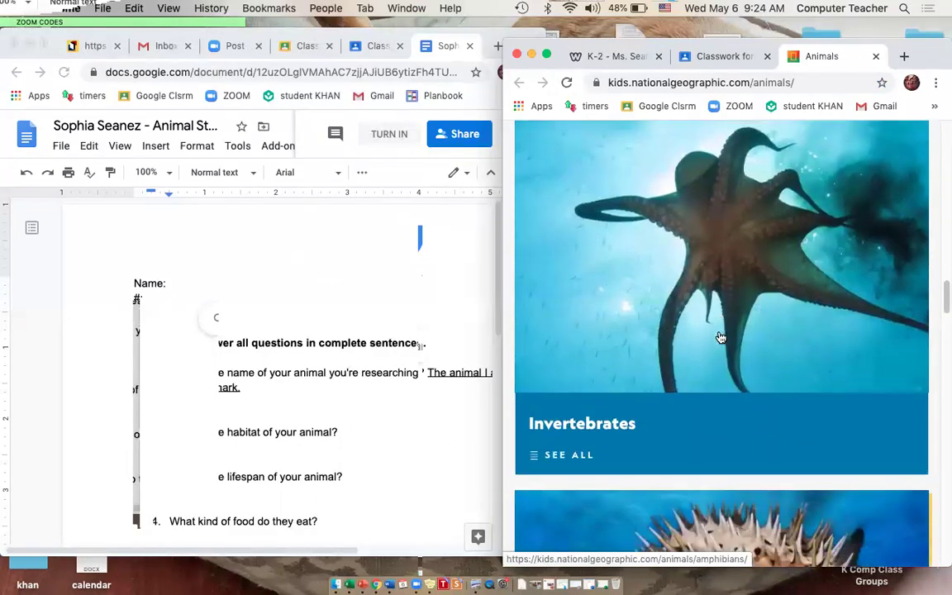
{"action": "scroll", "coordinate": [721, 337], "scroll_direction": "down", "scroll_amount": 5}
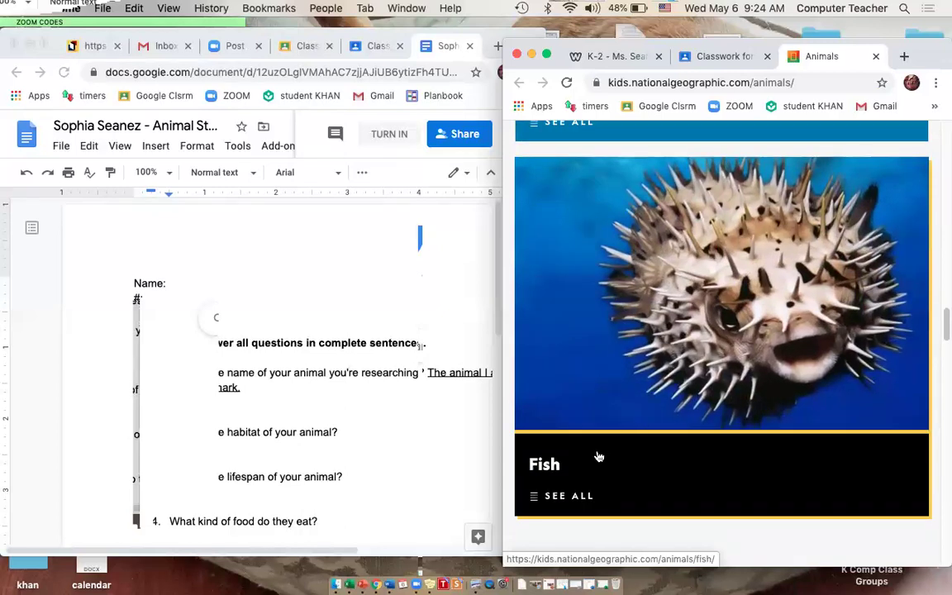
{"action": "scroll", "coordinate": [598, 455], "scroll_direction": "up", "scroll_amount": 20}
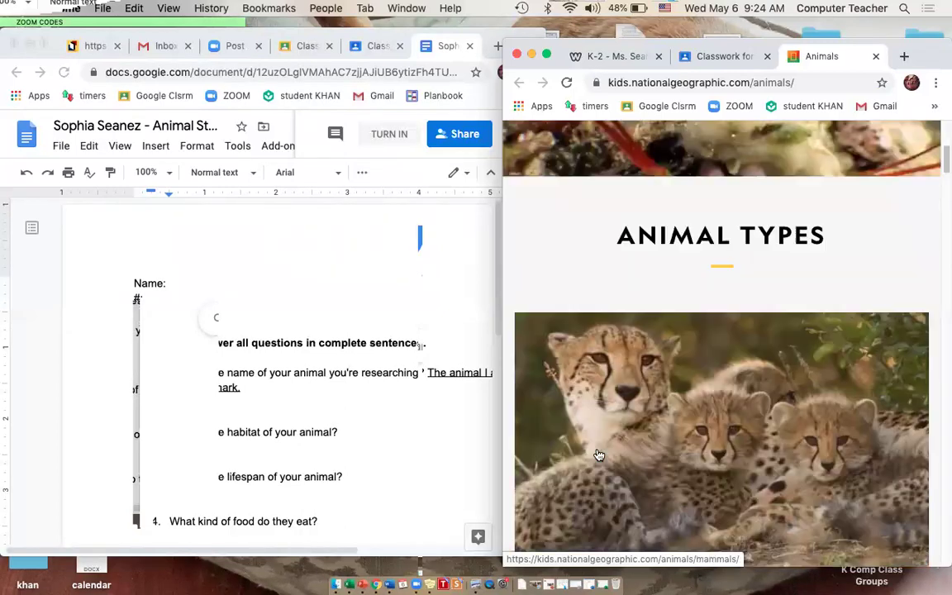
{"action": "scroll", "coordinate": [598, 453], "scroll_direction": "down", "scroll_amount": 5}
{"action": "scroll", "coordinate": [591, 397], "scroll_direction": "down", "scroll_amount": 1}
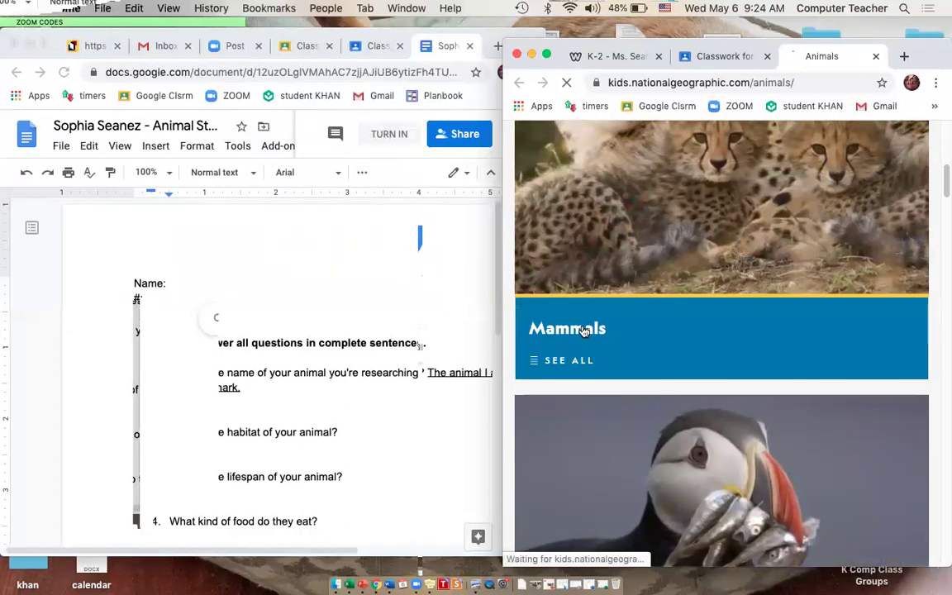
- Scroll through every mammal card to the bottom of the Mammals page, then return to the top
{"action": "scroll", "coordinate": [583, 332], "scroll_direction": "down", "scroll_amount": 15}
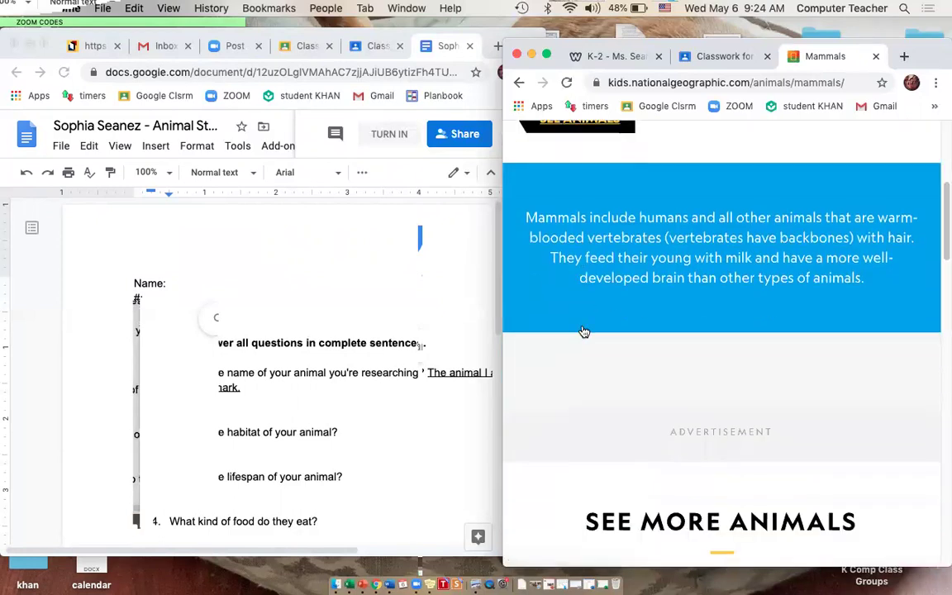
{"action": "scroll", "coordinate": [583, 331], "scroll_direction": "down", "scroll_amount": 15}
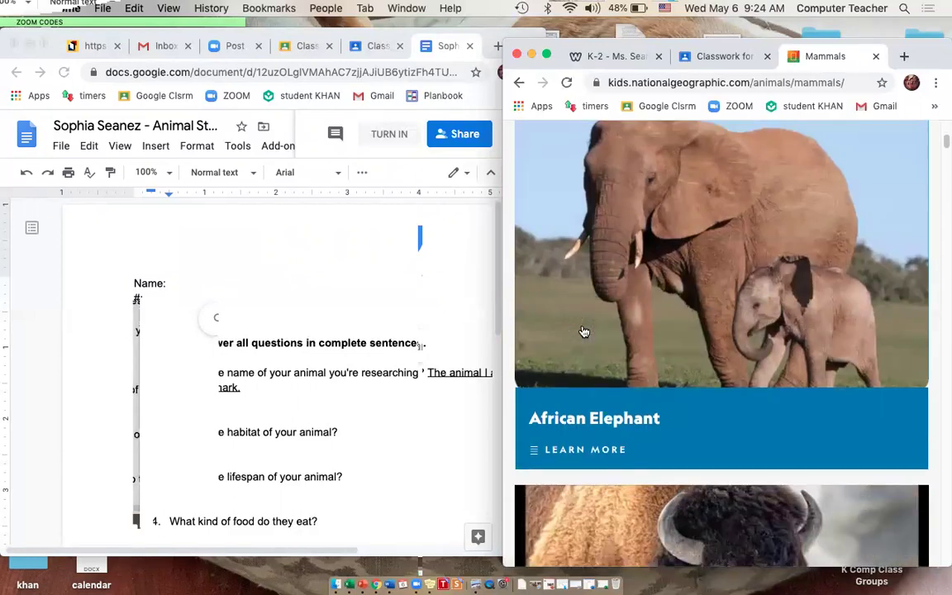
{"action": "scroll", "coordinate": [583, 331], "scroll_direction": "down", "scroll_amount": 15}
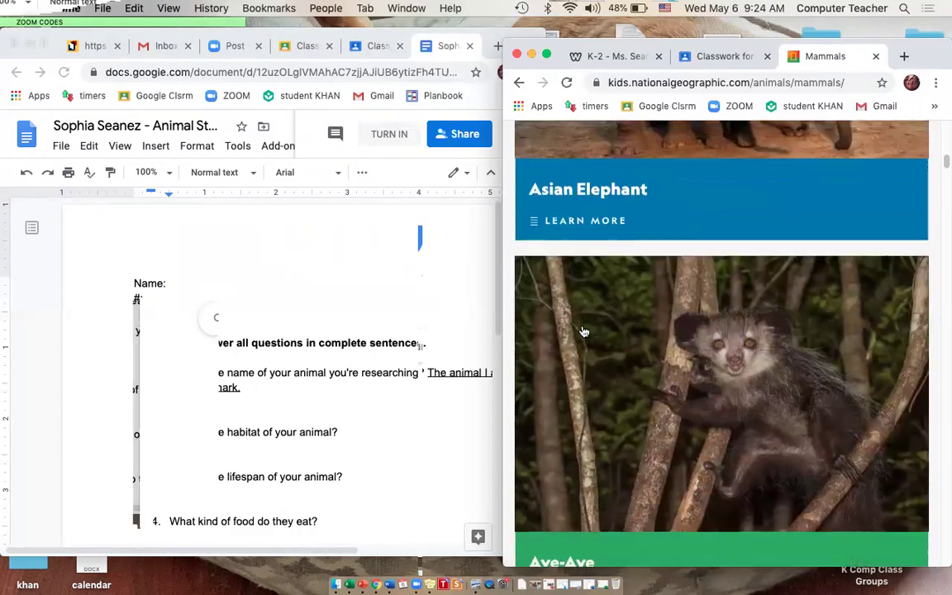
{"action": "scroll", "coordinate": [583, 332], "scroll_direction": "down", "scroll_amount": 15}
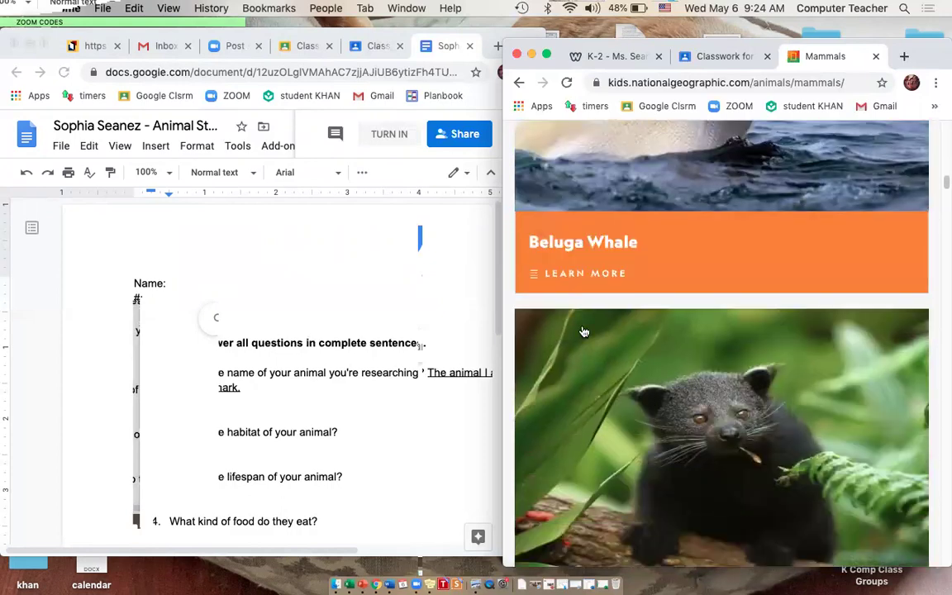
{"action": "scroll", "coordinate": [583, 331], "scroll_direction": "down", "scroll_amount": 15}
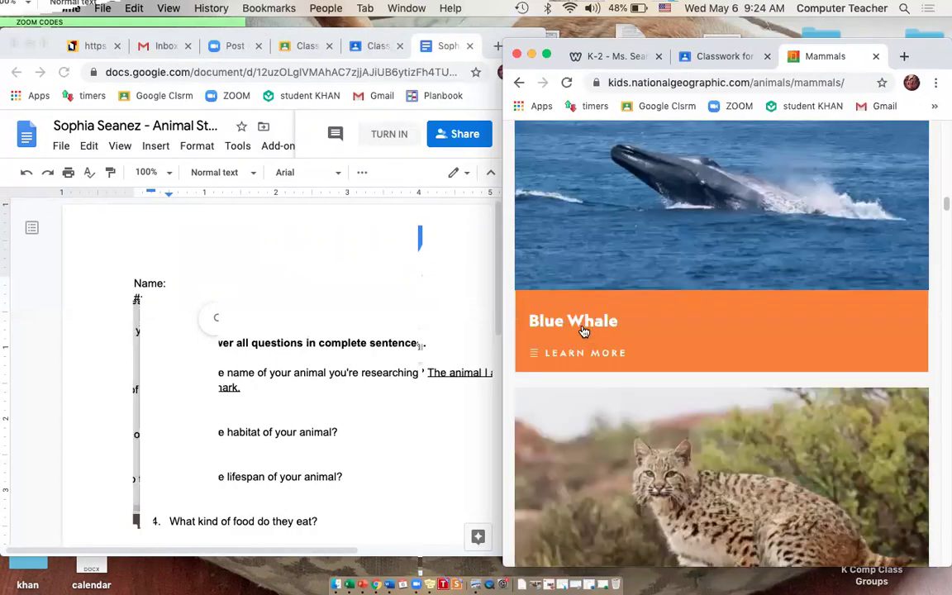
{"action": "scroll", "coordinate": [583, 331], "scroll_direction": "down", "scroll_amount": 15}
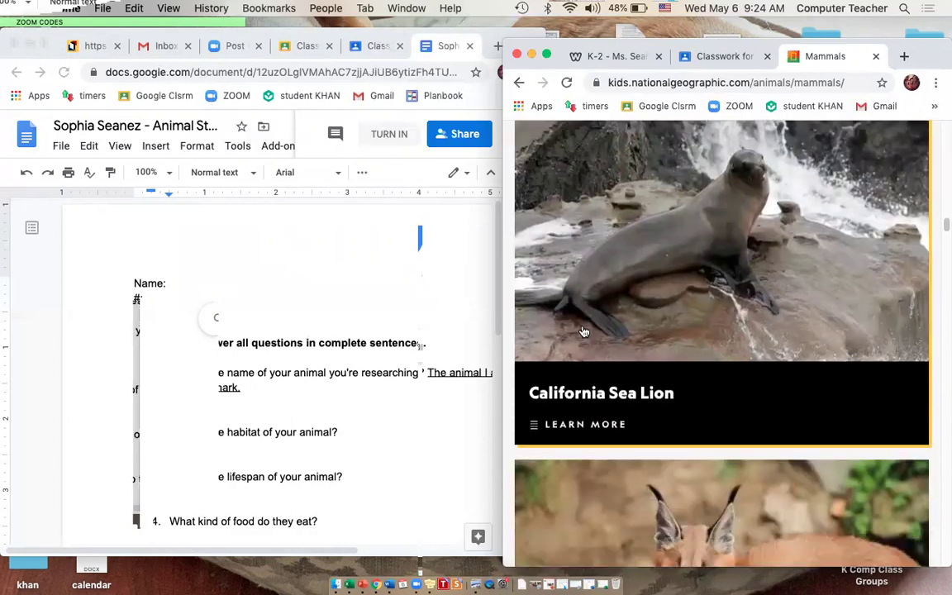
{"action": "scroll", "coordinate": [584, 331], "scroll_direction": "down", "scroll_amount": 15}
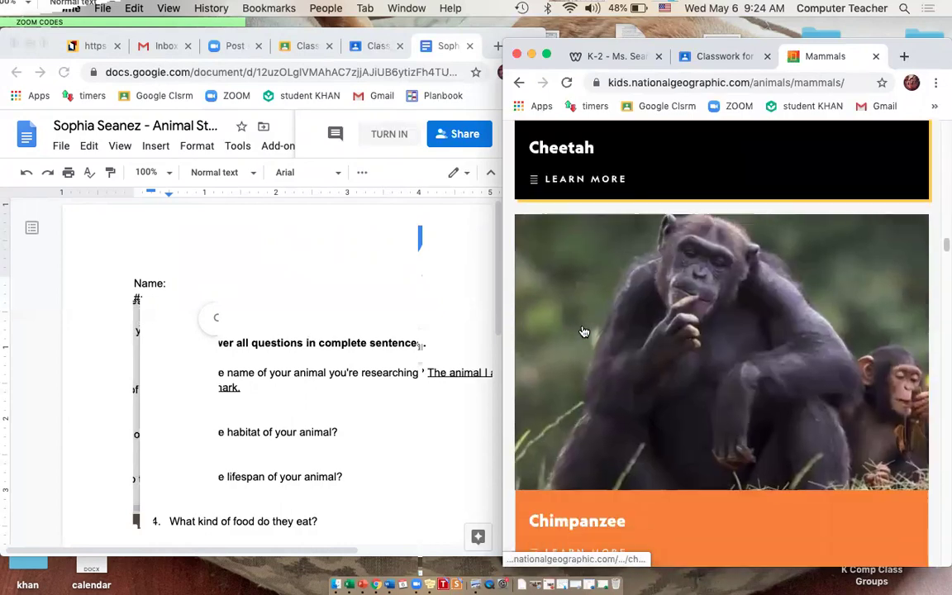
{"action": "scroll", "coordinate": [584, 331], "scroll_direction": "down", "scroll_amount": 15}
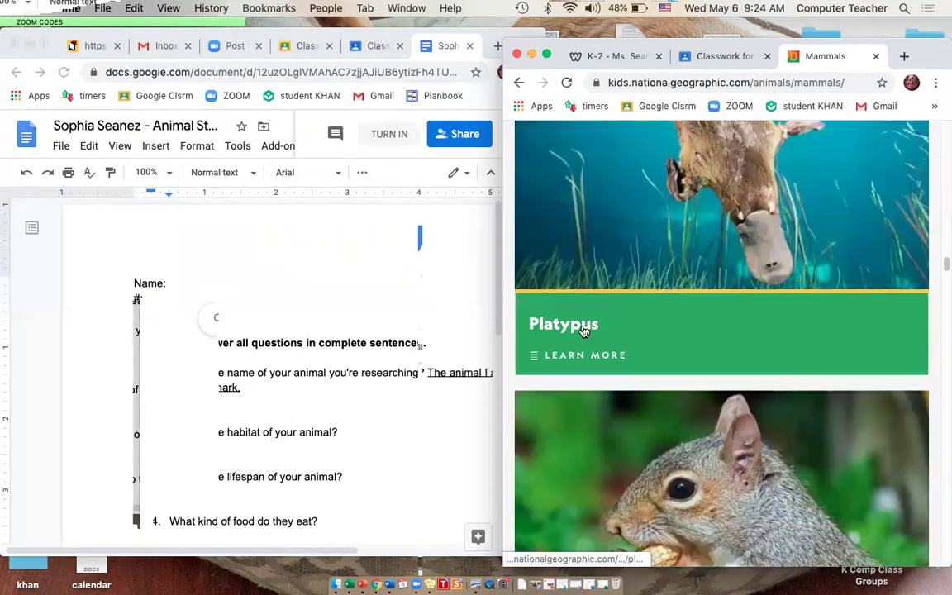
{"action": "scroll", "coordinate": [583, 331], "scroll_direction": "down", "scroll_amount": 15}
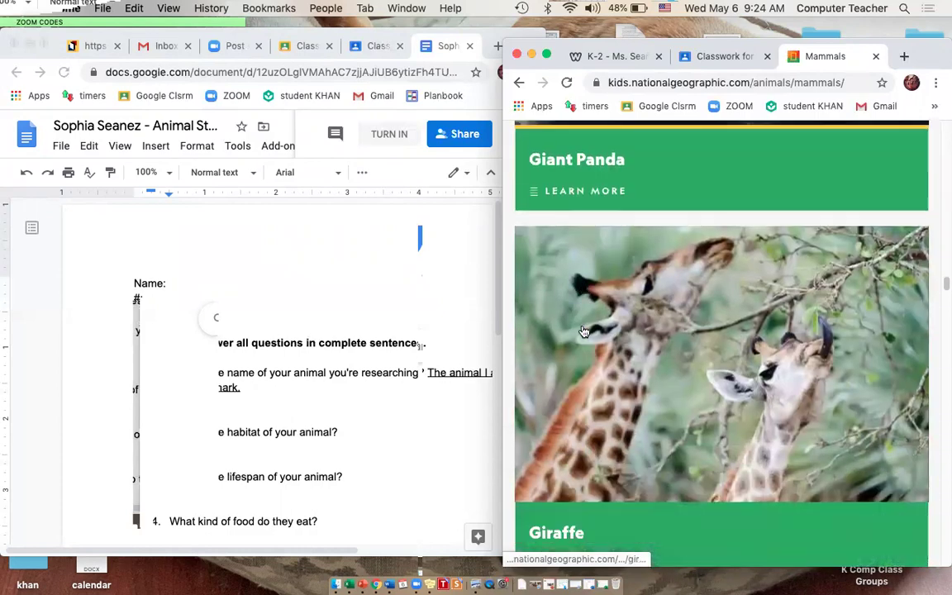
{"action": "scroll", "coordinate": [564, 365], "scroll_direction": "down", "scroll_amount": 15}
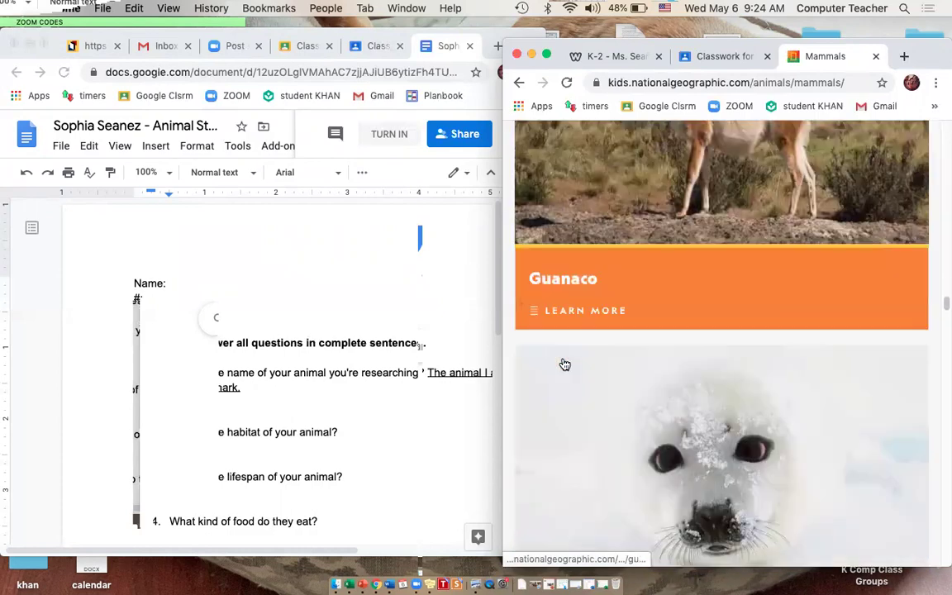
{"action": "scroll", "coordinate": [564, 365], "scroll_direction": "down", "scroll_amount": 15}
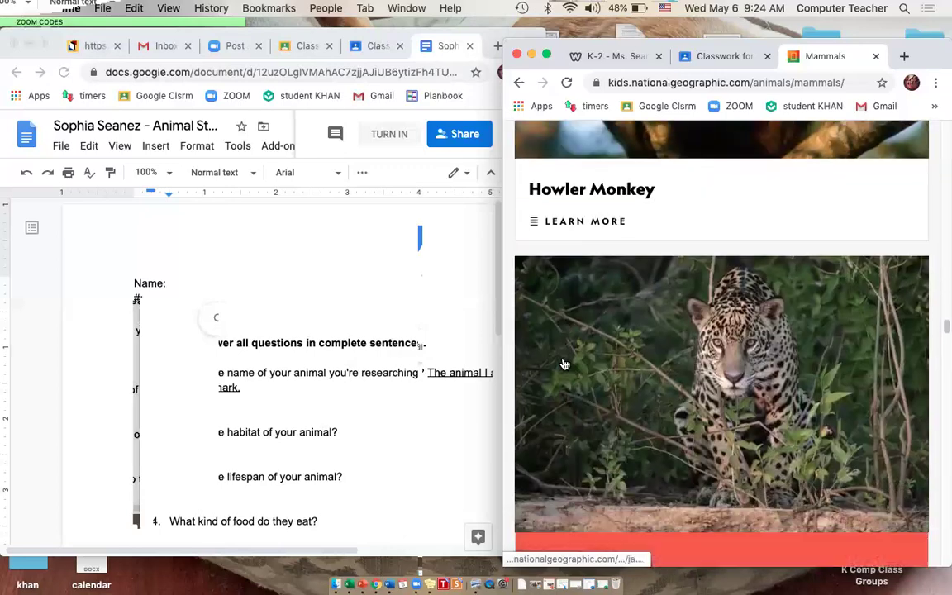
{"action": "scroll", "coordinate": [564, 364], "scroll_direction": "down", "scroll_amount": 15}
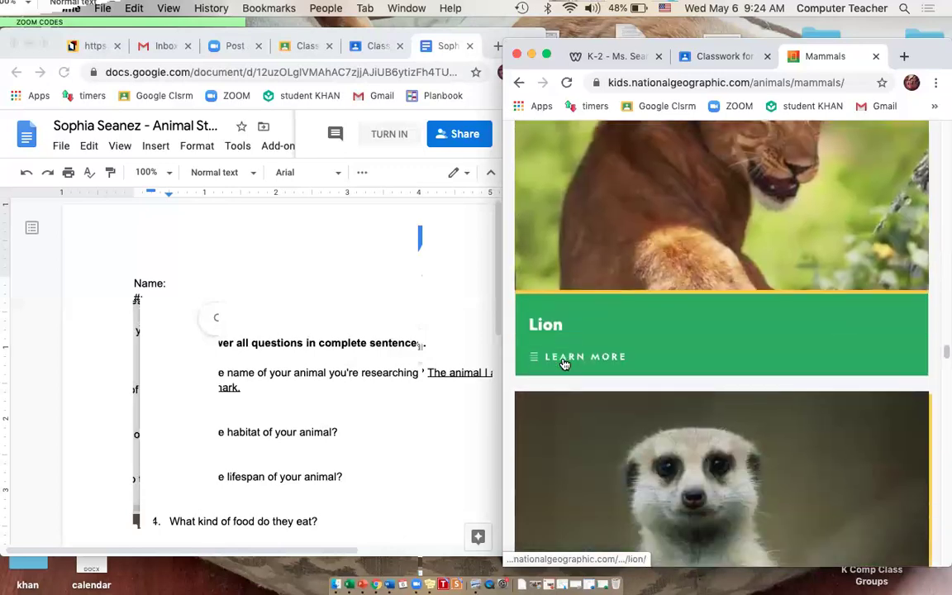
{"action": "scroll", "coordinate": [564, 364], "scroll_direction": "down", "scroll_amount": 15}
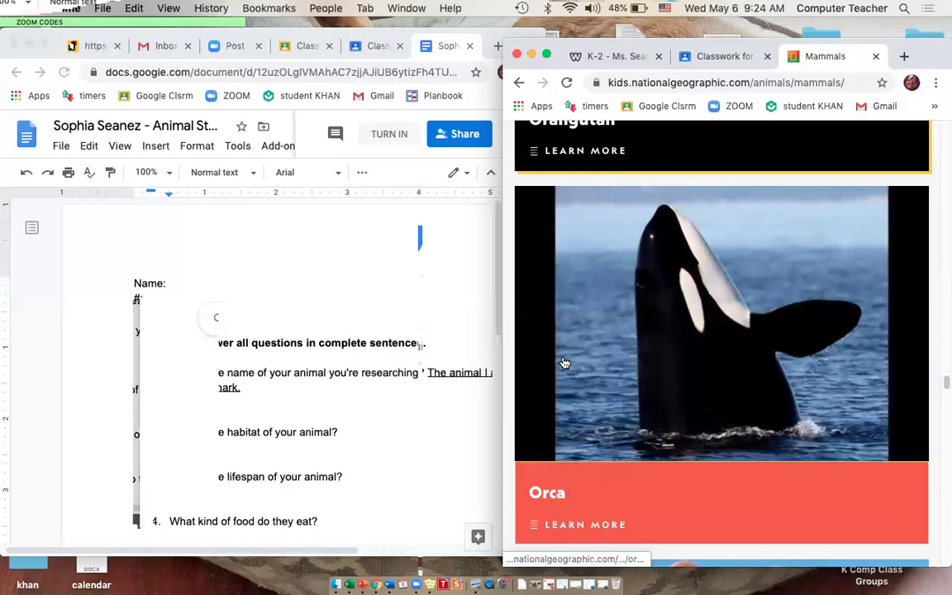
{"action": "scroll", "coordinate": [564, 364], "scroll_direction": "down", "scroll_amount": 15}
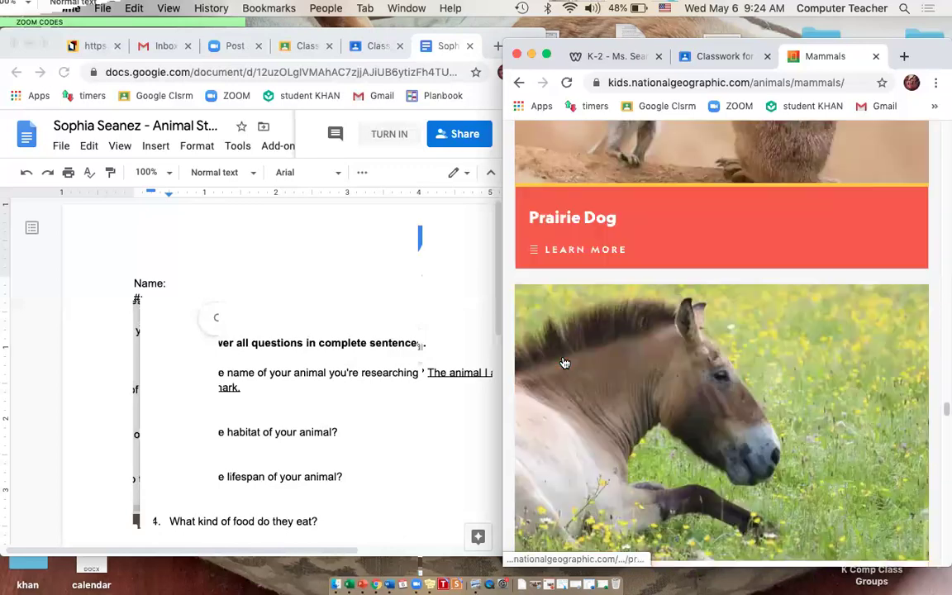
{"action": "scroll", "coordinate": [565, 364], "scroll_direction": "down", "scroll_amount": 15}
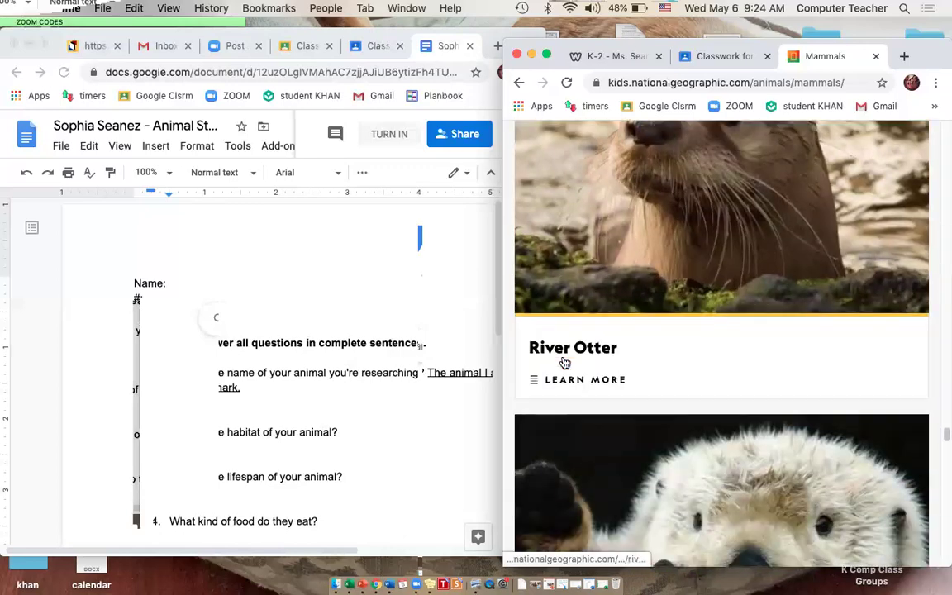
{"action": "scroll", "coordinate": [564, 365], "scroll_direction": "down", "scroll_amount": 15}
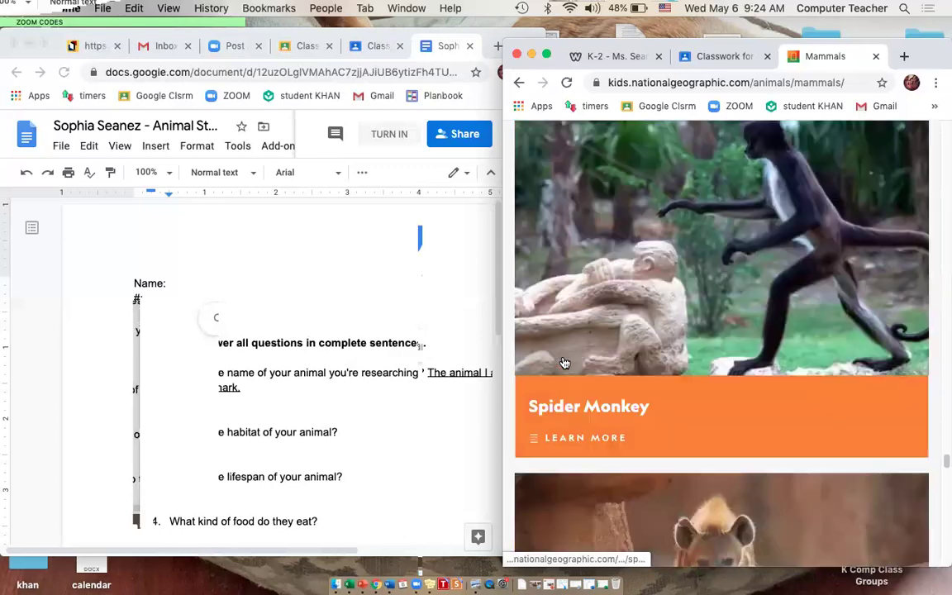
{"action": "scroll", "coordinate": [565, 363], "scroll_direction": "down", "scroll_amount": 15}
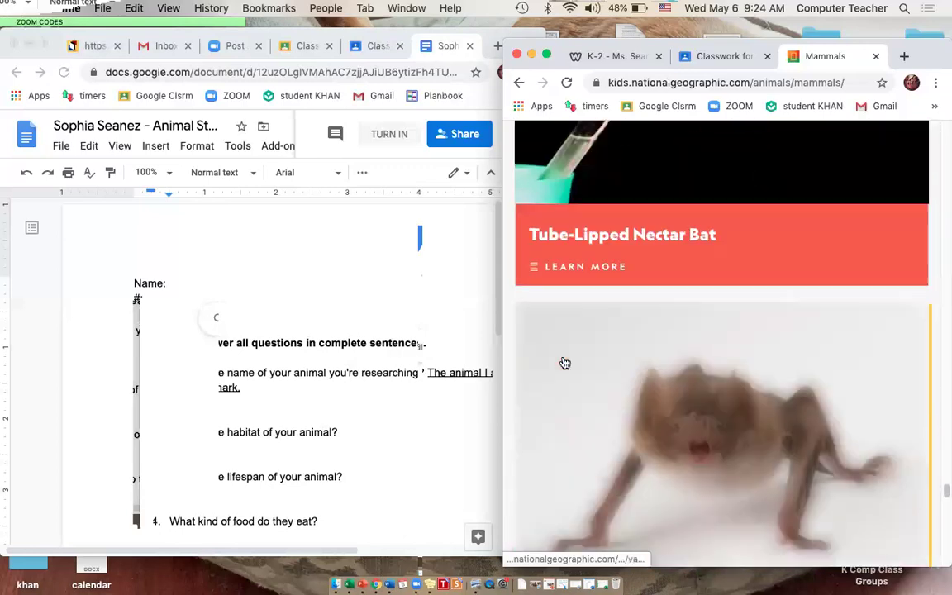
{"action": "scroll", "coordinate": [563, 332], "scroll_direction": "down", "scroll_amount": 15}
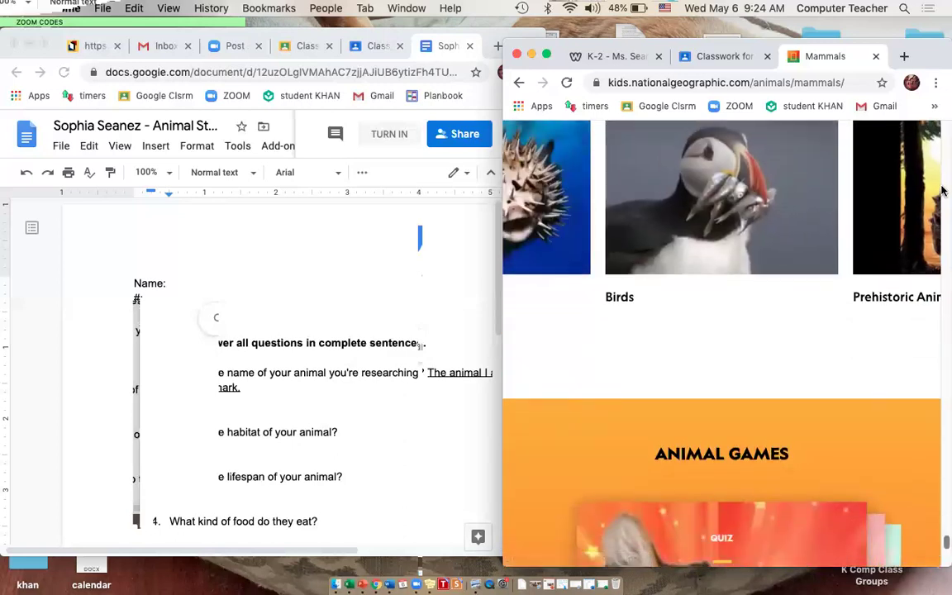
{"action": "scroll", "coordinate": [942, 191], "scroll_direction": "up", "scroll_amount": 10}
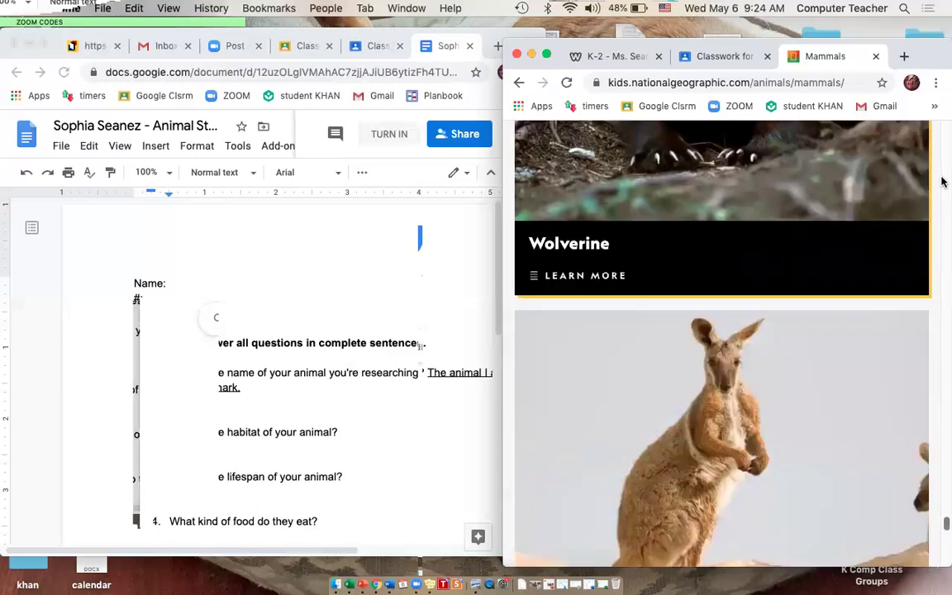
{"action": "left_click_drag", "start_coordinate": [943, 526], "coordinate": [944, 127]}
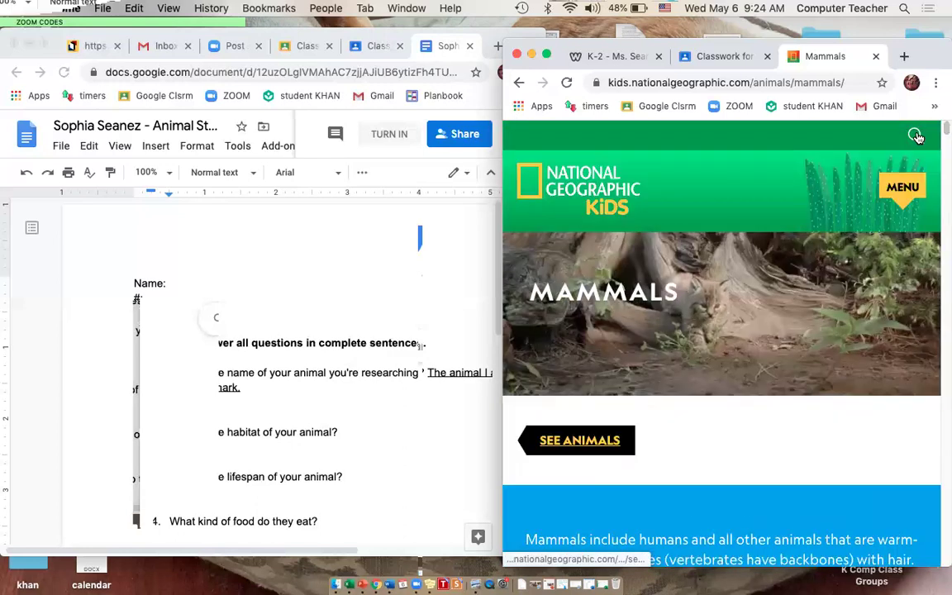
- Search National Geographic Kids for Bull Shark and open its animal page
{"action": "left_click", "coordinate": [915, 135]}
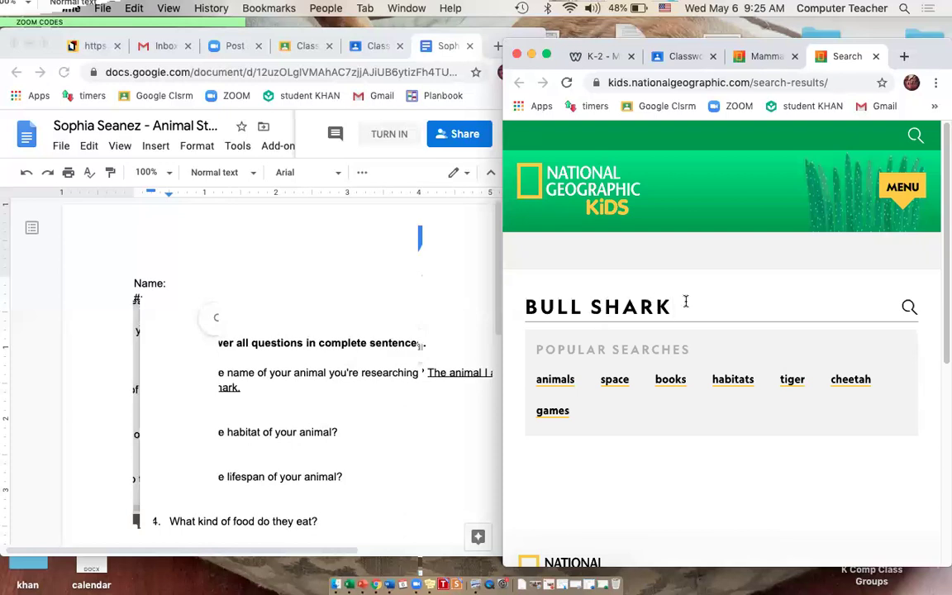
{"action": "left_click", "coordinate": [912, 308]}
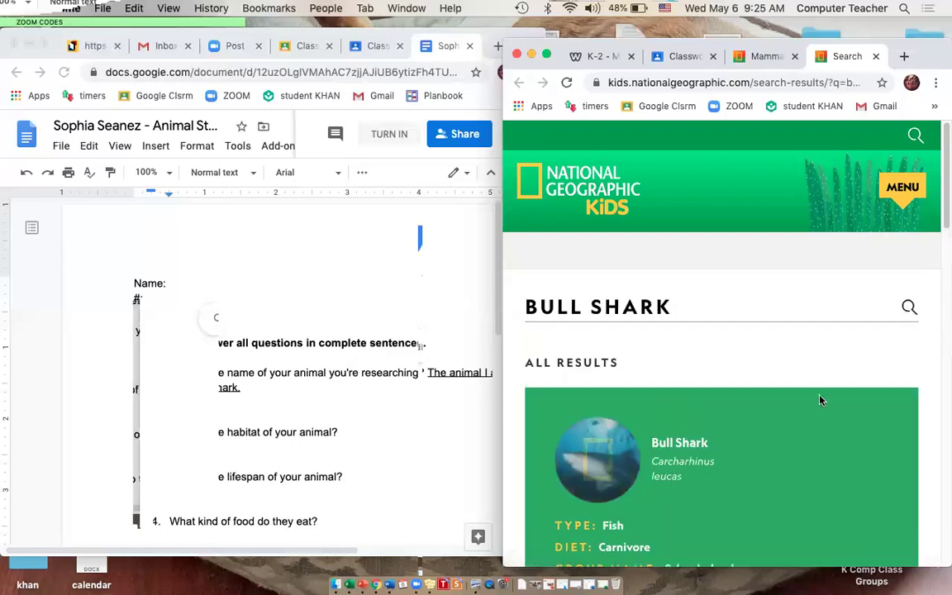
{"action": "scroll", "coordinate": [727, 365], "scroll_direction": "down", "scroll_amount": 1}
{"action": "left_click", "coordinate": [678, 398]}
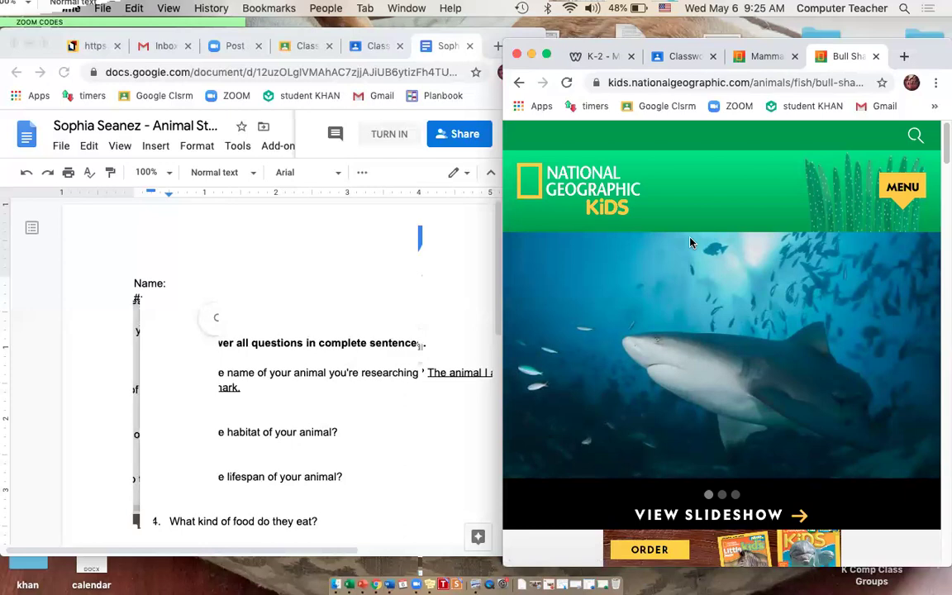
- Read the Bull Shark fact card: 16-year life span, 7 to 11.5 feet, carnivore diet
{"action": "scroll", "coordinate": [702, 380], "scroll_direction": "down", "scroll_amount": 2}
{"action": "scroll", "coordinate": [707, 378], "scroll_direction": "down", "scroll_amount": 5}
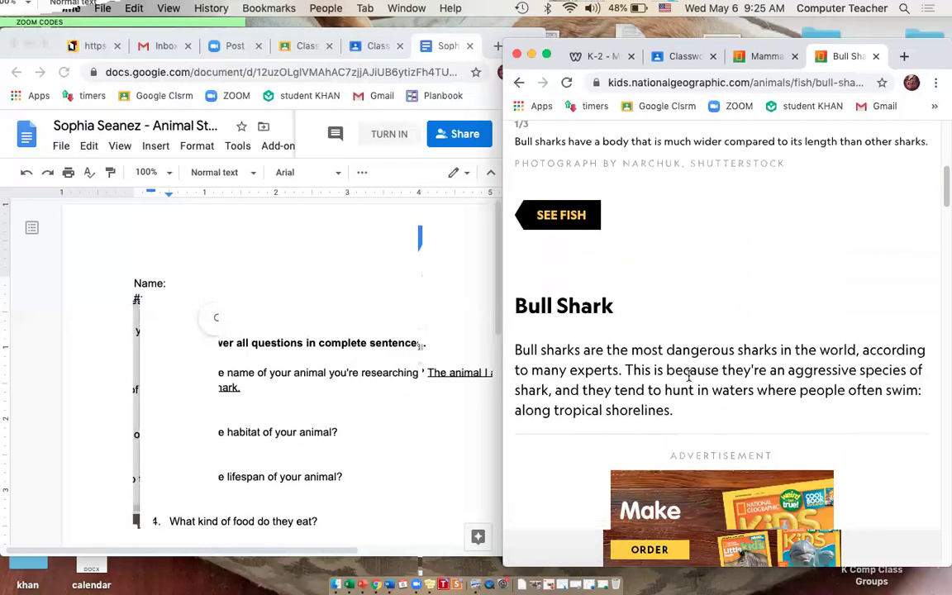
{"action": "scroll", "coordinate": [666, 378], "scroll_direction": "down", "scroll_amount": 3}
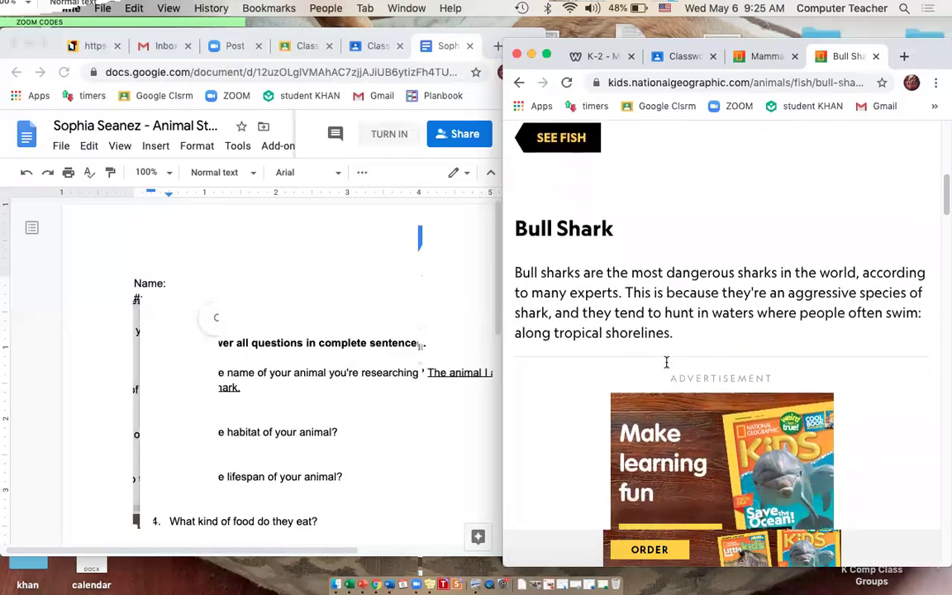
{"action": "scroll", "coordinate": [667, 370], "scroll_direction": "down", "scroll_amount": 6}
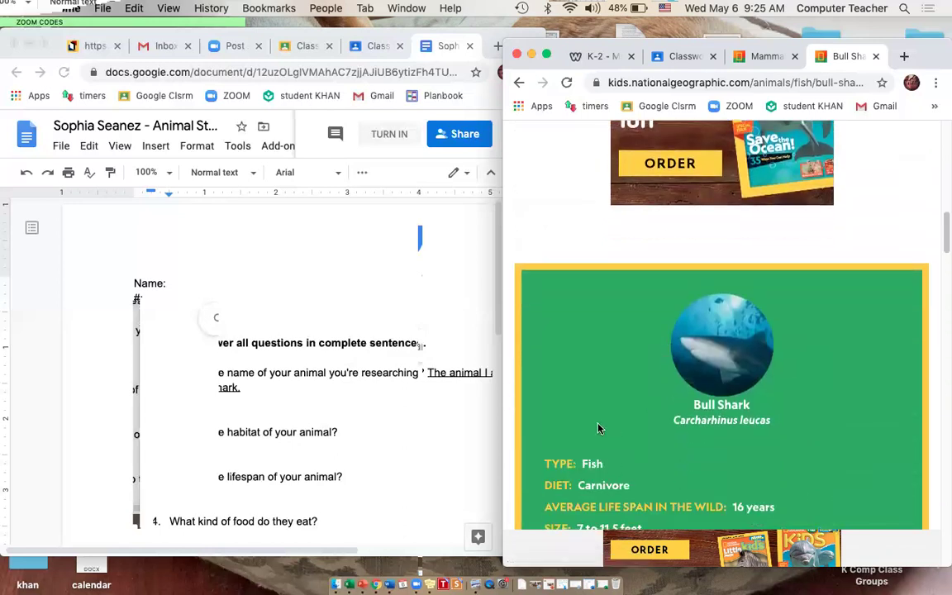
{"action": "scroll", "coordinate": [595, 405], "scroll_direction": "down", "scroll_amount": 3}
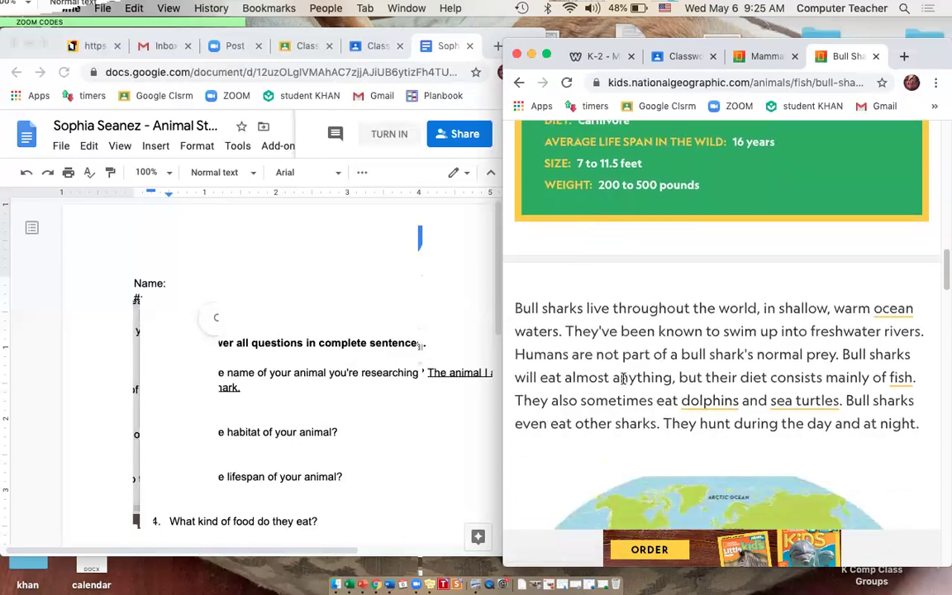
{"action": "scroll", "coordinate": [681, 377], "scroll_direction": "down", "scroll_amount": 5}
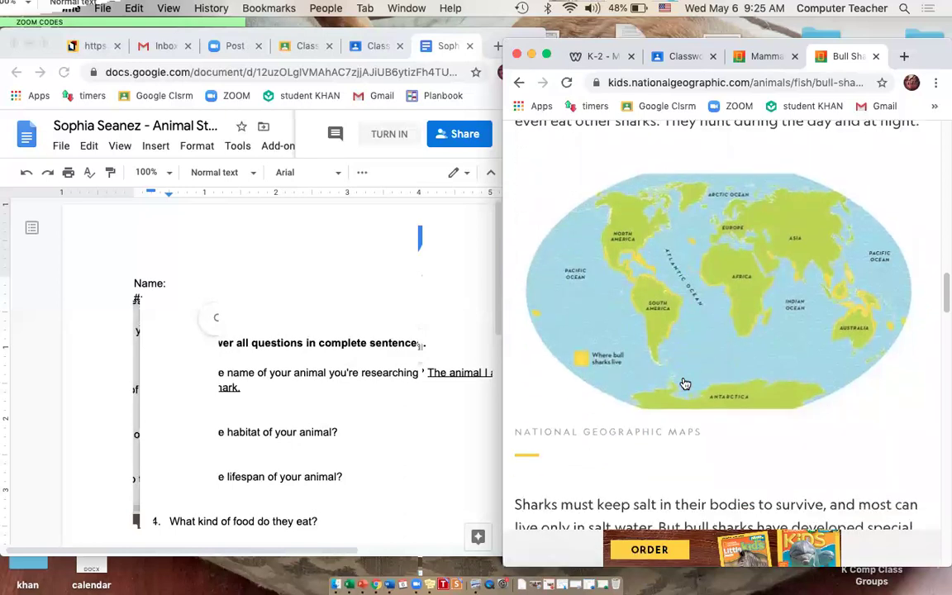
{"action": "scroll", "coordinate": [684, 383], "scroll_direction": "up", "scroll_amount": 6}
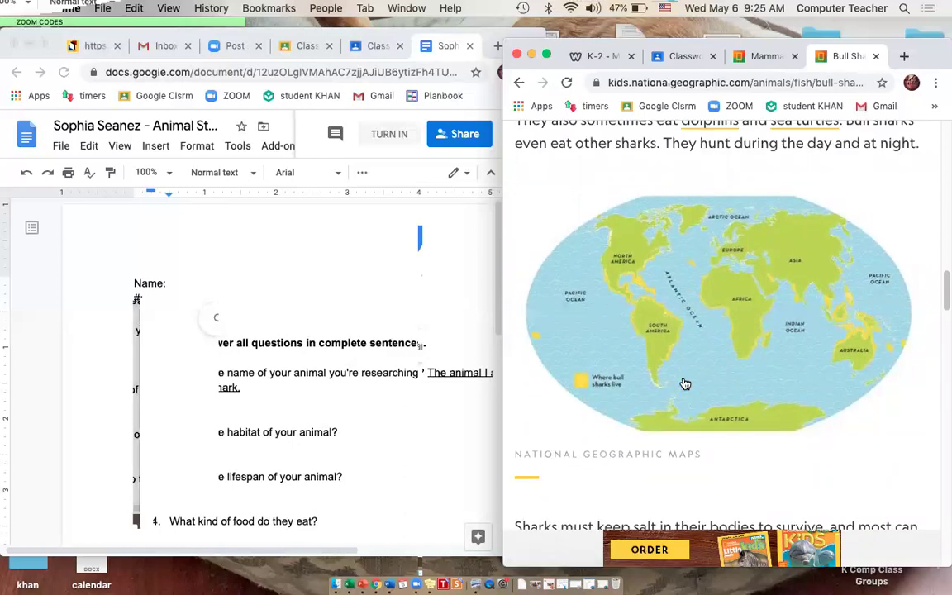
{"action": "scroll", "coordinate": [683, 381], "scroll_direction": "up", "scroll_amount": 1}
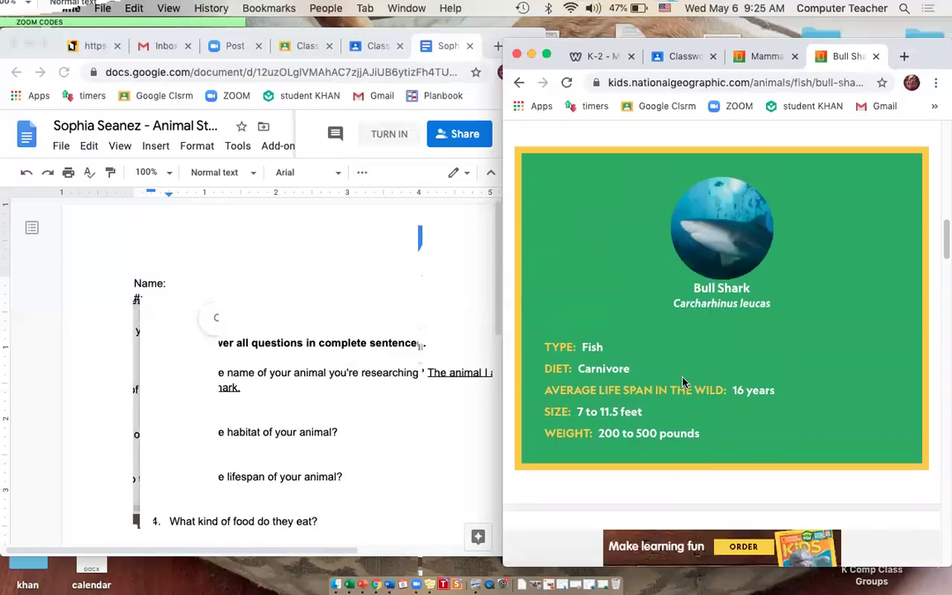
{"action": "left_click", "coordinate": [904, 57]}
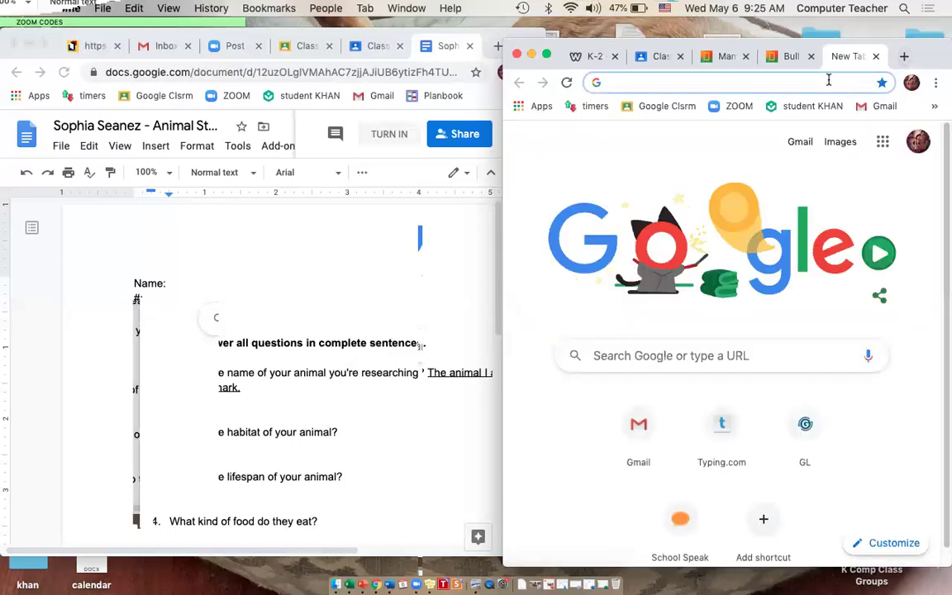
- Google 'what is the habitat of a bull shark?', using the corrected spelling of bull shark
{"action": "type", "text": "what is the "}
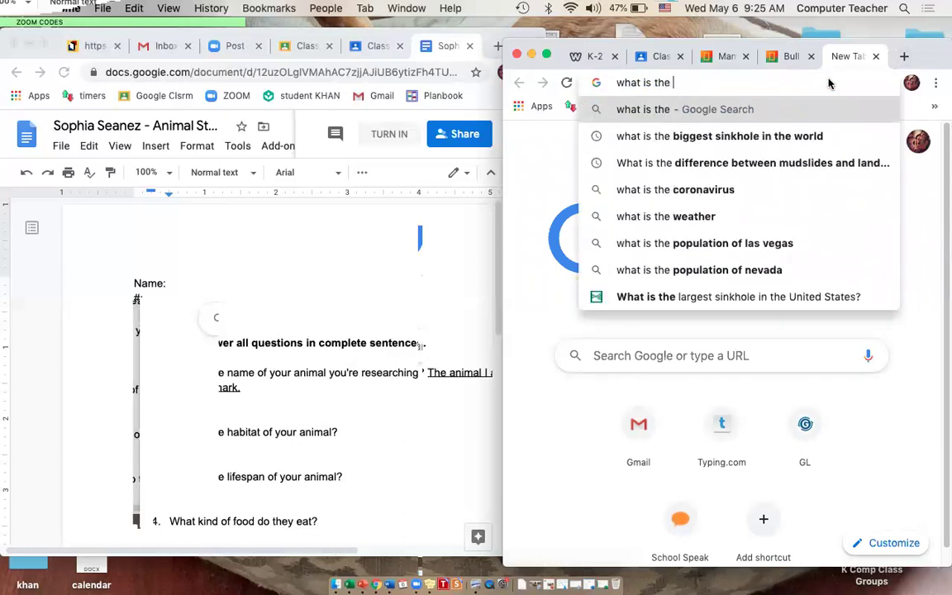
{"action": "type", "text": "habitat of "}
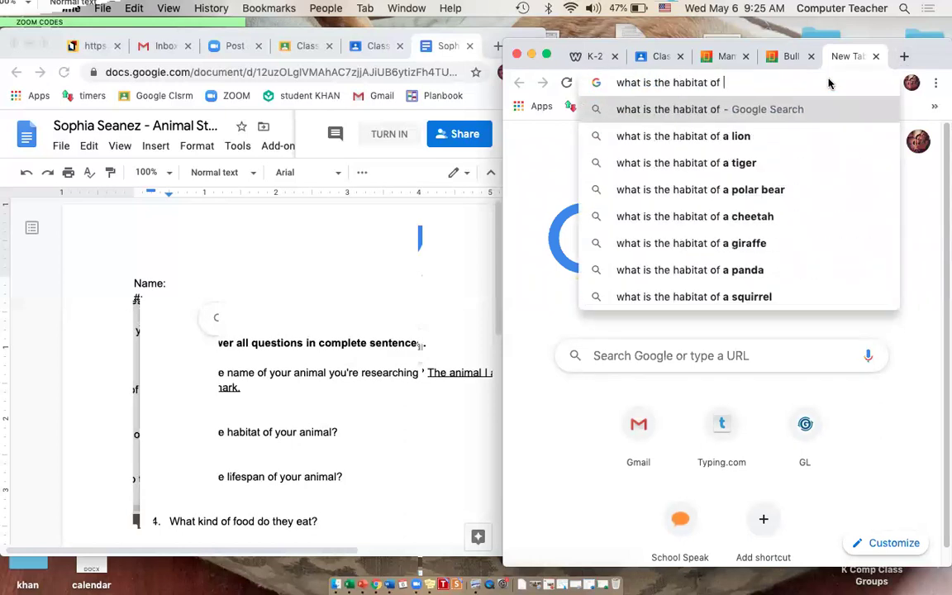
{"action": "type", "text": "a bullshark?"}
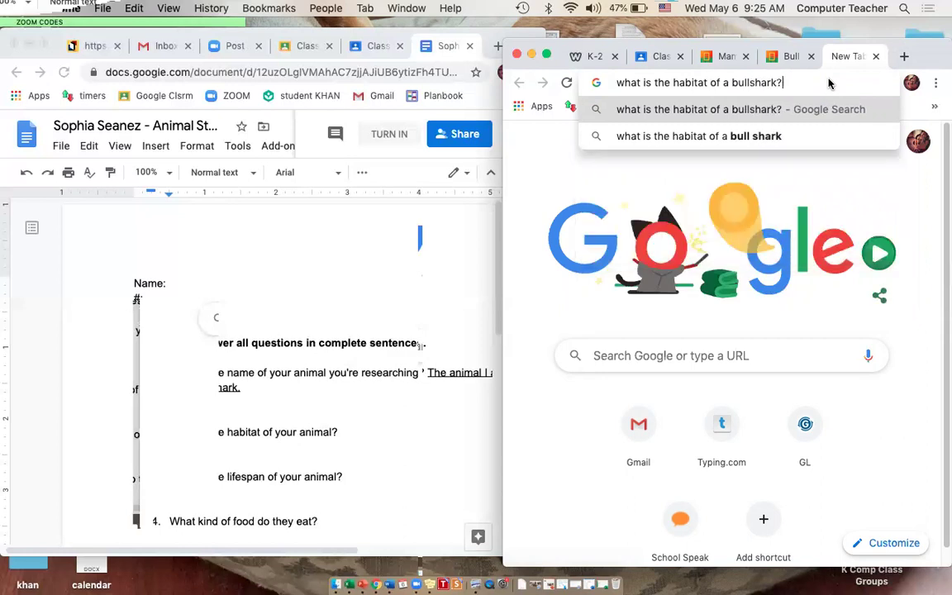
{"action": "key", "text": "Return"}
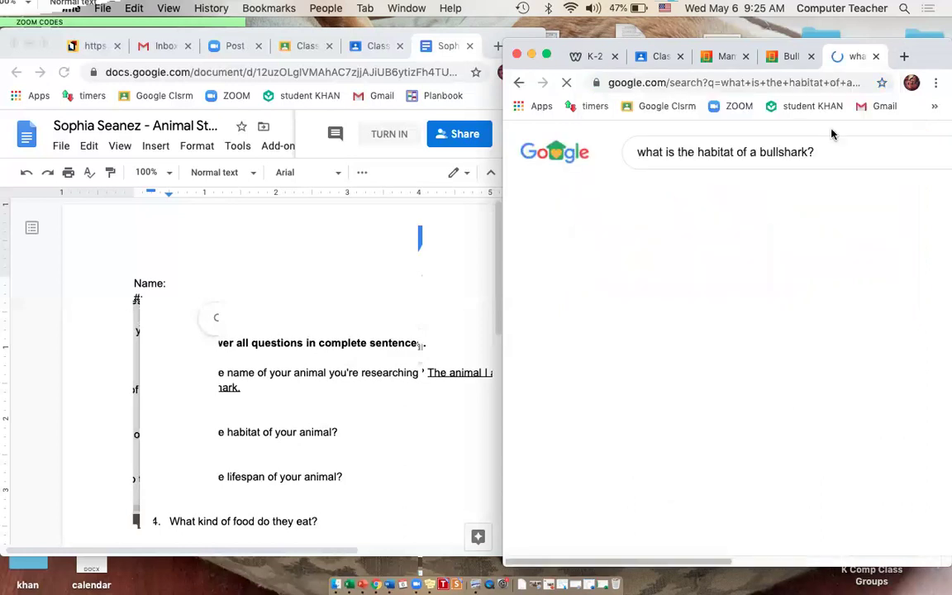
{"action": "left_click", "coordinate": [804, 261]}
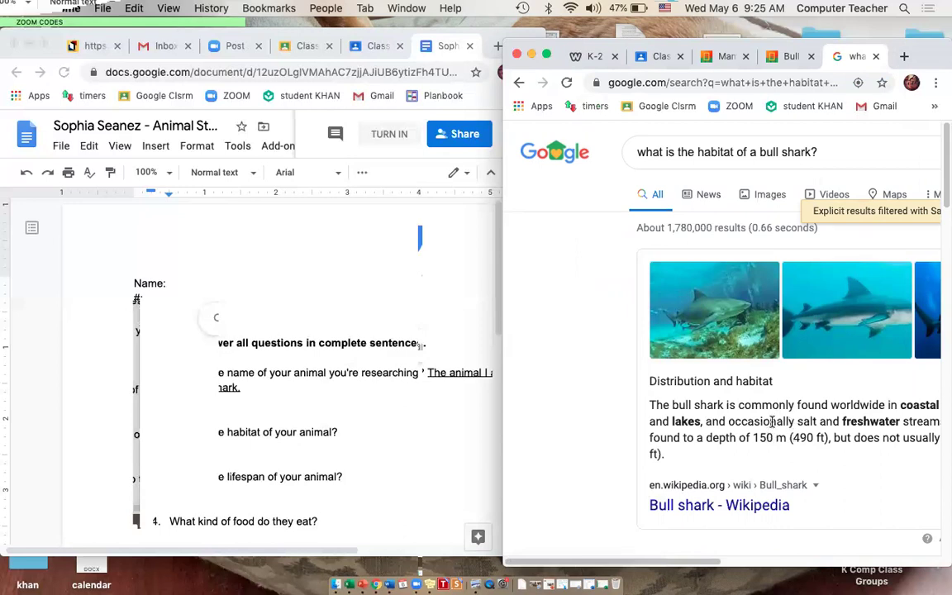
{"action": "scroll", "coordinate": [771, 421], "scroll_direction": "down", "scroll_amount": 5}
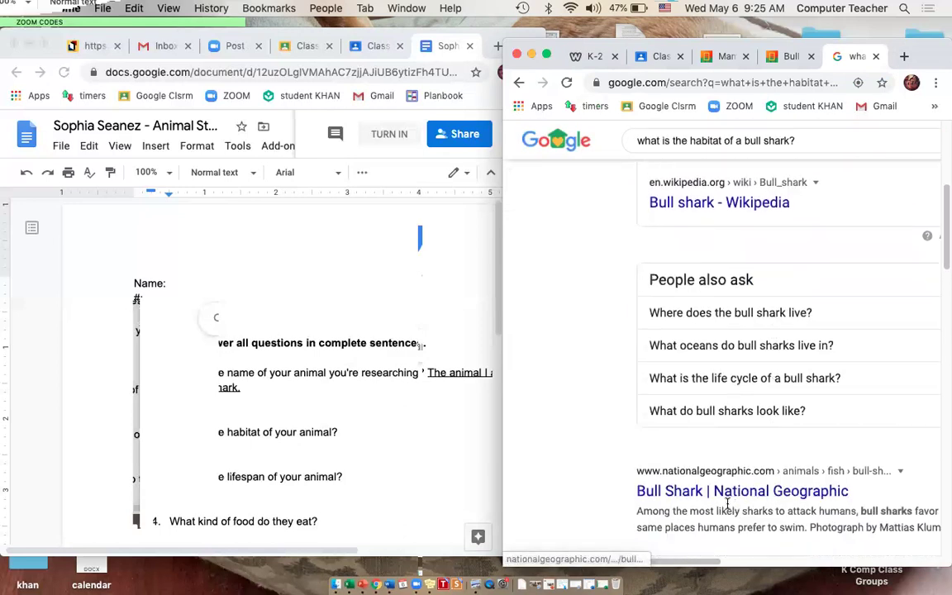
{"action": "scroll", "coordinate": [754, 479], "scroll_direction": "down", "scroll_amount": 2}
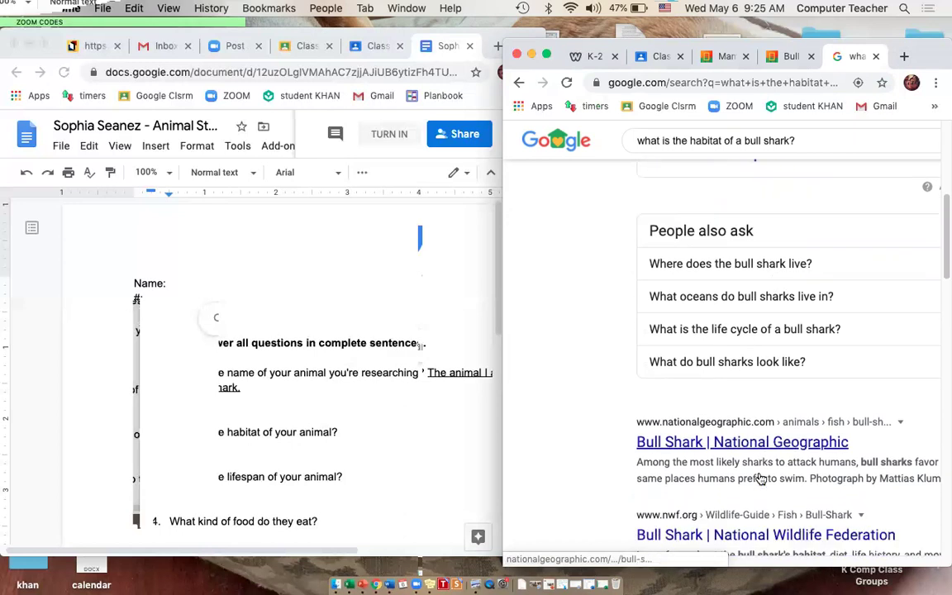
{"action": "scroll", "coordinate": [643, 420], "scroll_direction": "up", "scroll_amount": 3}
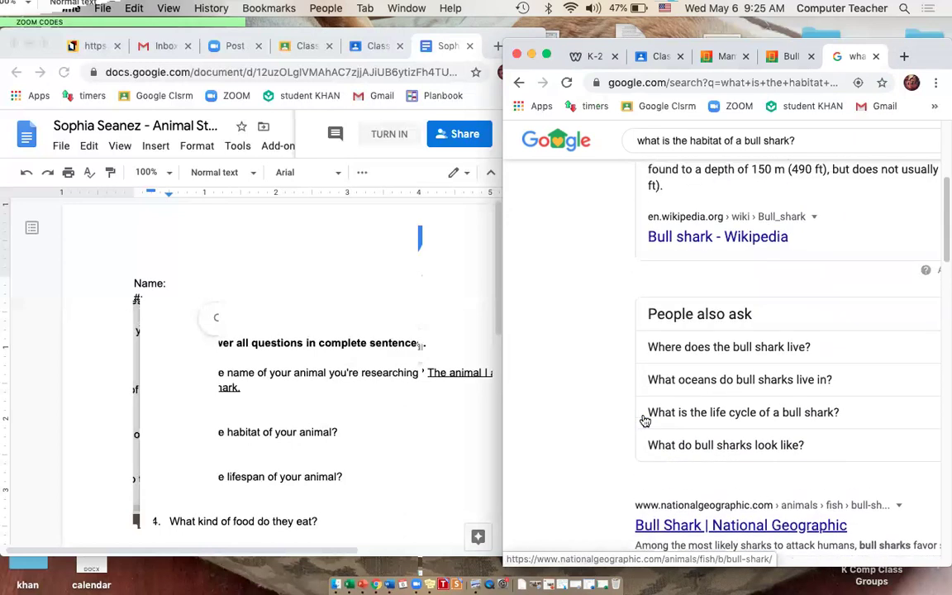
- Return to the Bull Shark page to review its shallow, warm ocean waters habitat
{"action": "left_click", "coordinate": [777, 60]}
{"action": "scroll", "coordinate": [722, 361], "scroll_direction": "up", "scroll_amount": 8}
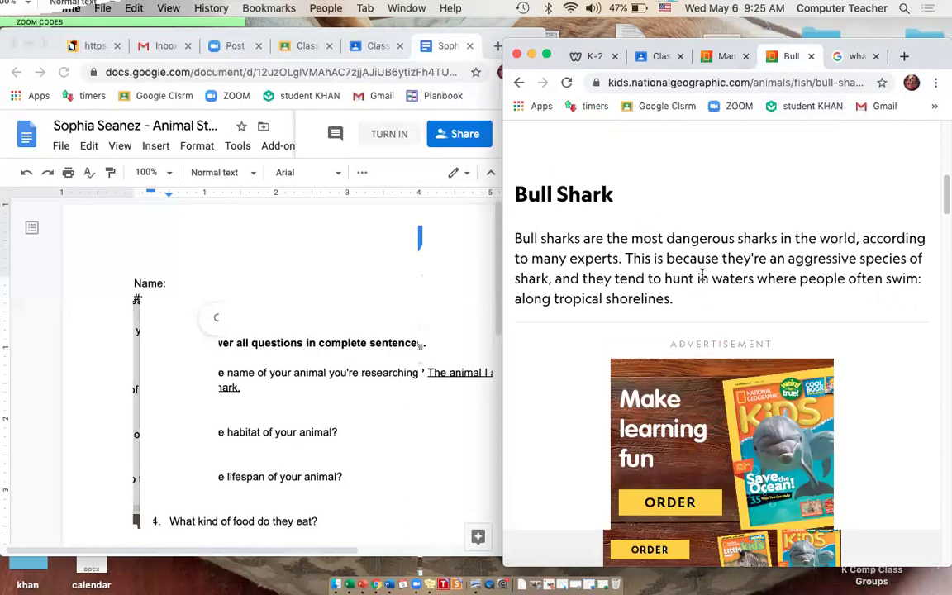
{"action": "scroll", "coordinate": [701, 274], "scroll_direction": "down", "scroll_amount": 10}
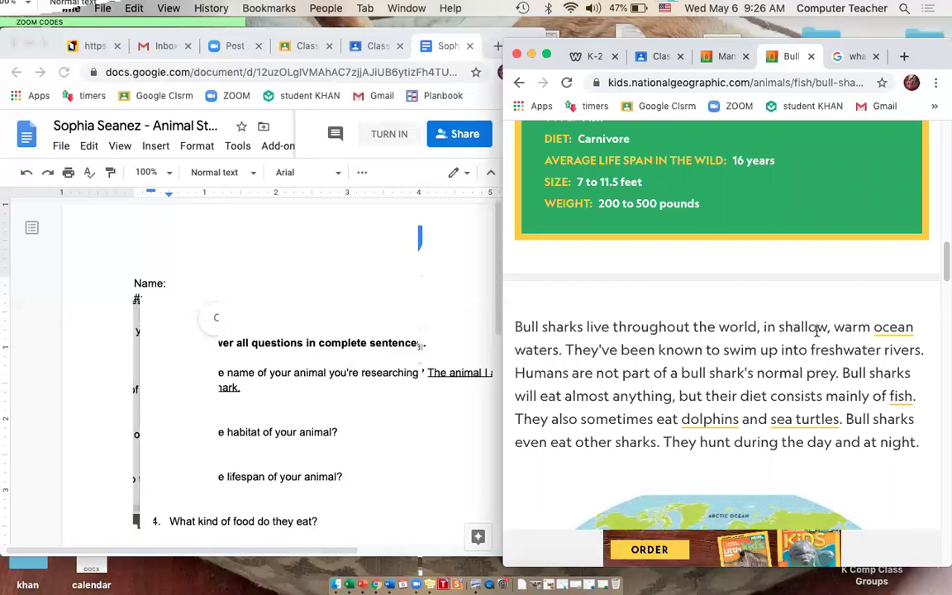
{"action": "left_click", "coordinate": [366, 429]}
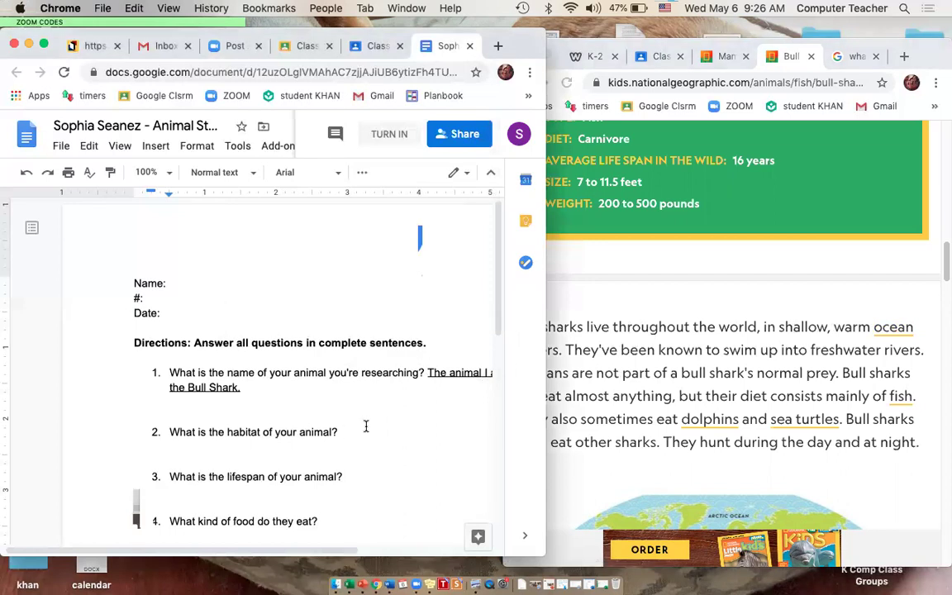
- Under question 2, type the underlined answer 'Bull sharks live in shallow, warm ocean waters.'
{"action": "left_click", "coordinate": [364, 173]}
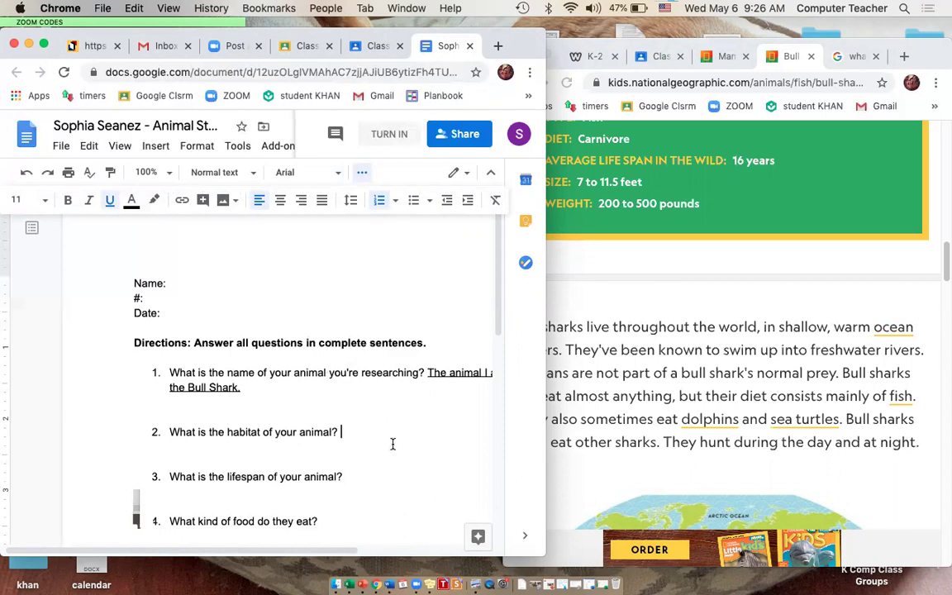
{"action": "scroll", "coordinate": [393, 444], "scroll_direction": "right", "scroll_amount": 3}
{"action": "type", "text": "Bull sha"}
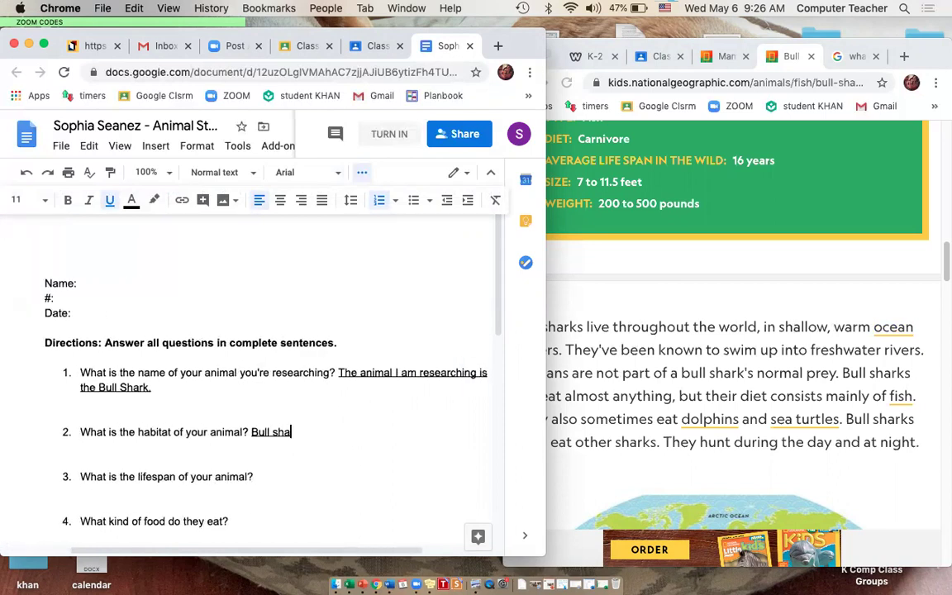
{"action": "type", "text": "rks live in shalle"}
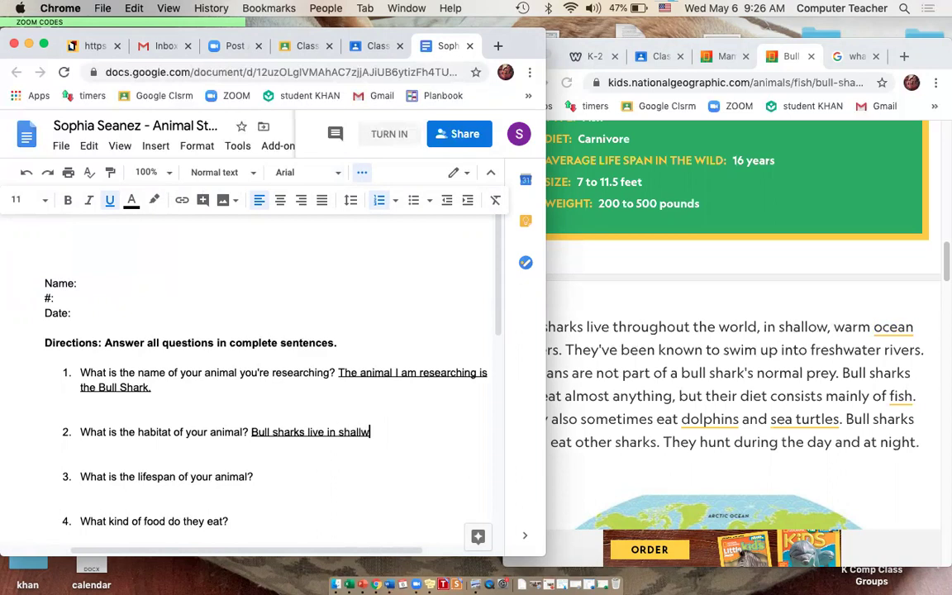
{"action": "key", "text": "BackSpace"}
{"action": "type", "text": "ow, warm "}
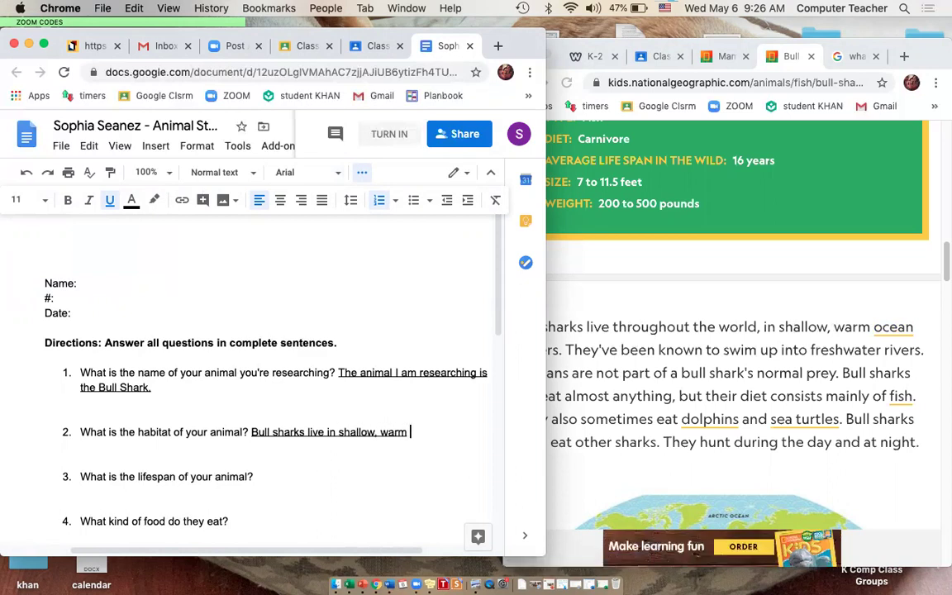
{"action": "type", "text": "ocean waters."}
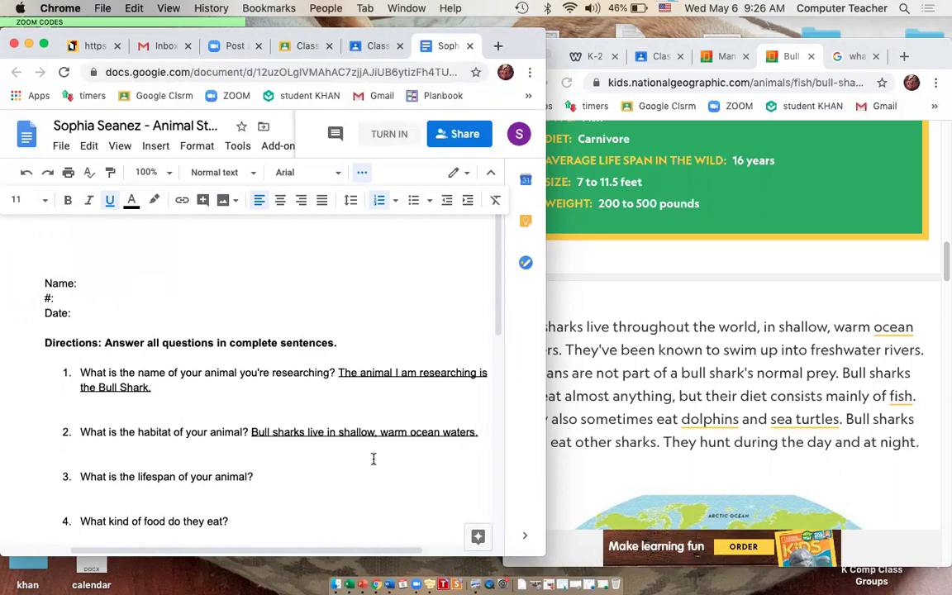
{"action": "left_click", "coordinate": [357, 470]}
{"action": "scroll", "coordinate": [319, 476], "scroll_direction": "down", "scroll_amount": 10}
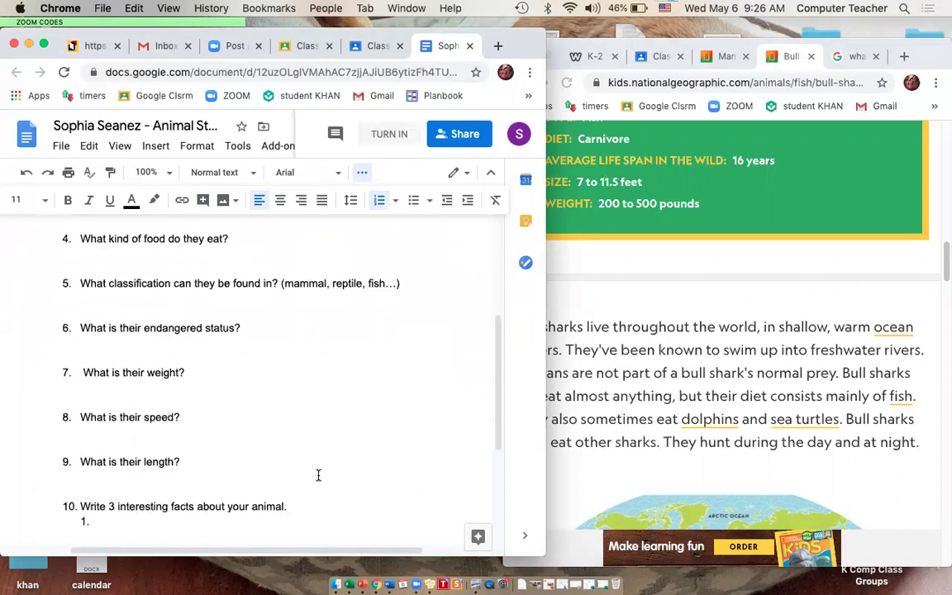
{"action": "scroll", "coordinate": [283, 306], "scroll_direction": "up", "scroll_amount": 10}
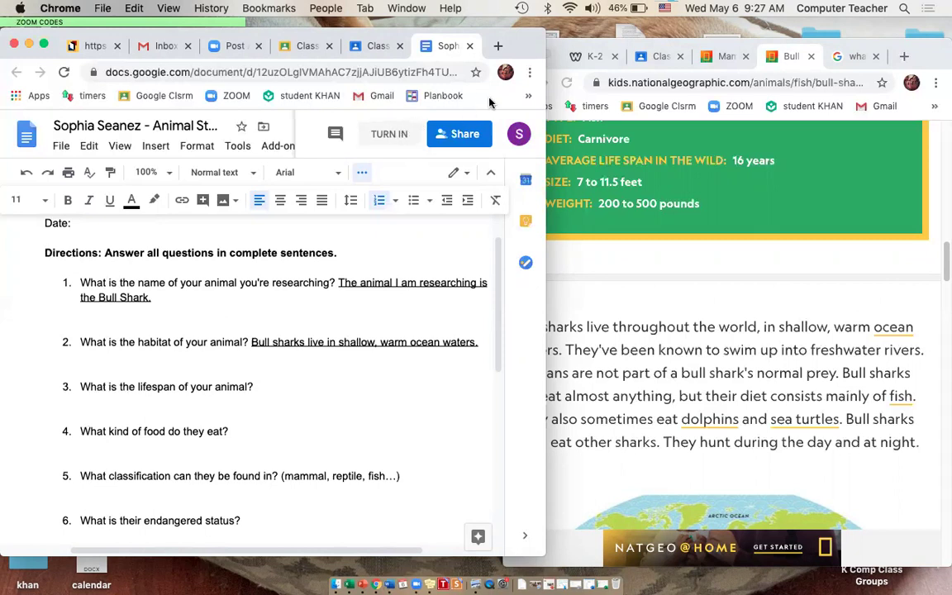
{"action": "scroll", "coordinate": [456, 306], "scroll_direction": "up", "scroll_amount": 3}
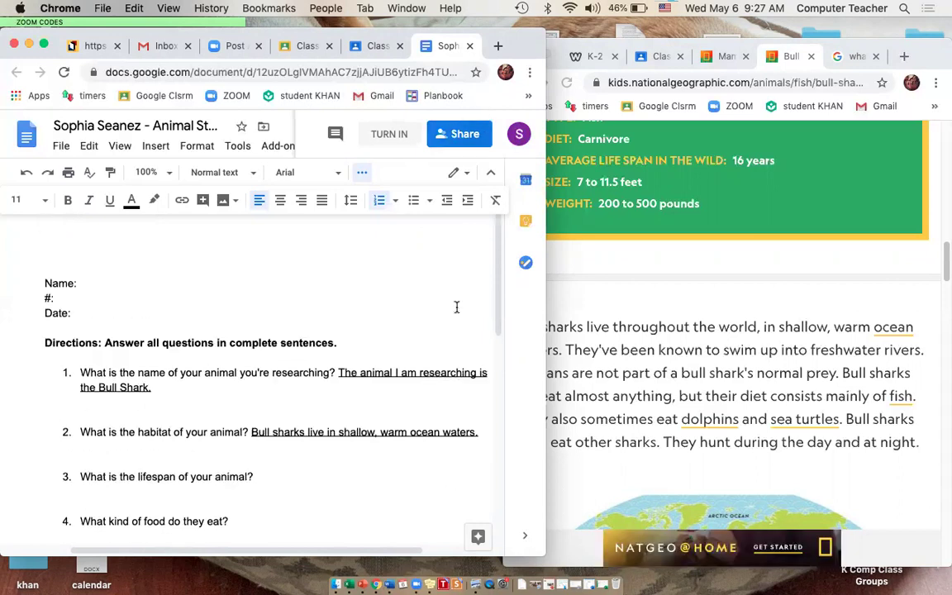